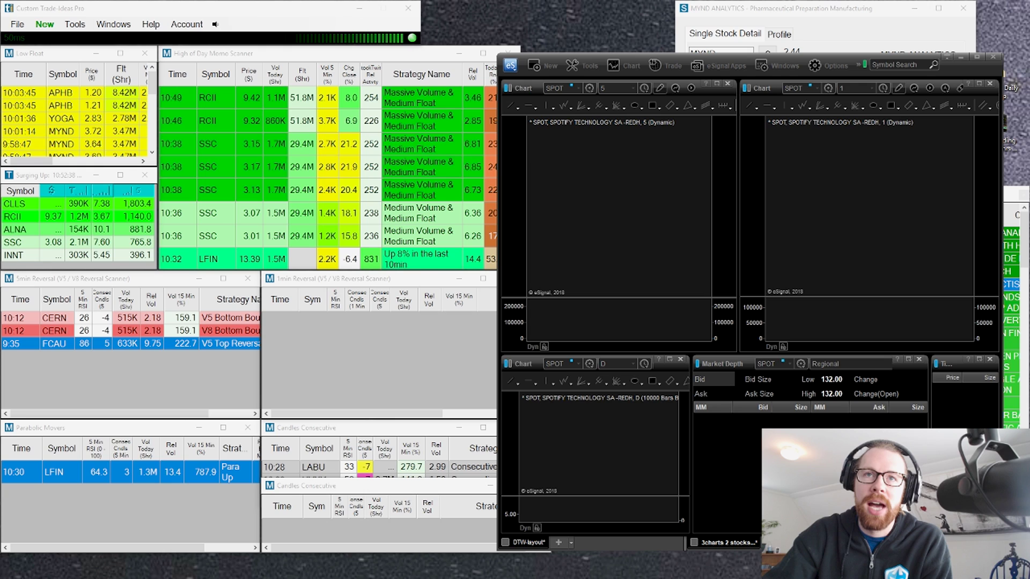
Step: Switch to eSignal and load the symbol SLS into the linked charts
{"action": "left_click_drag", "start_coordinate": [231, 578], "coordinate": [175, 5]}
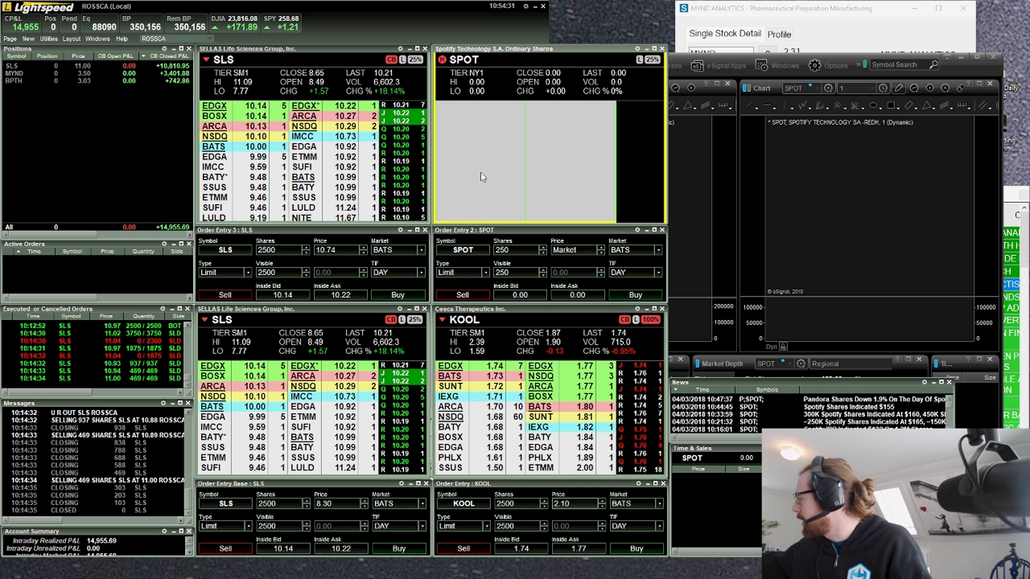
{"action": "left_click", "coordinate": [844, 182]}
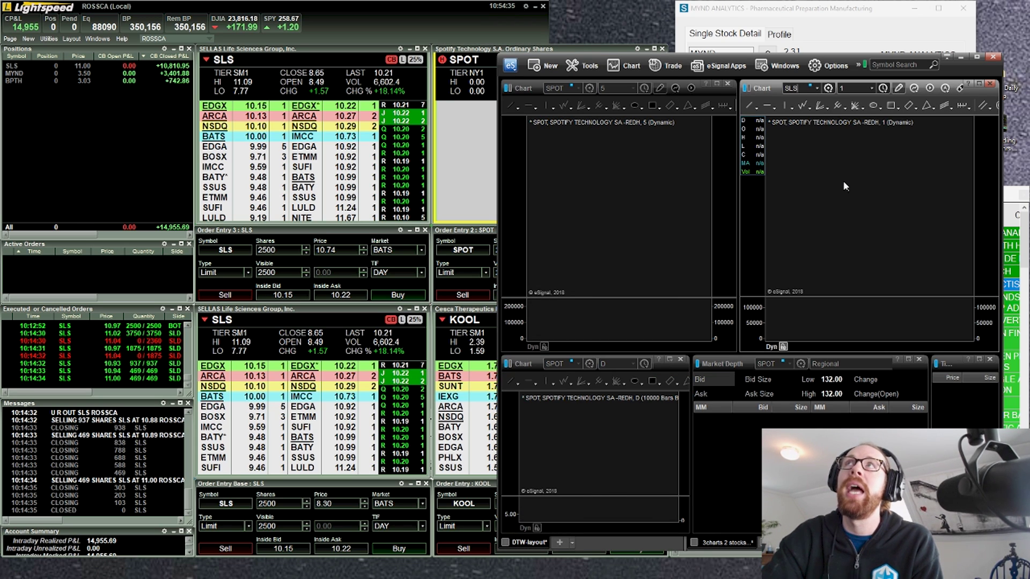
{"action": "left_click", "coordinate": [144, 64]}
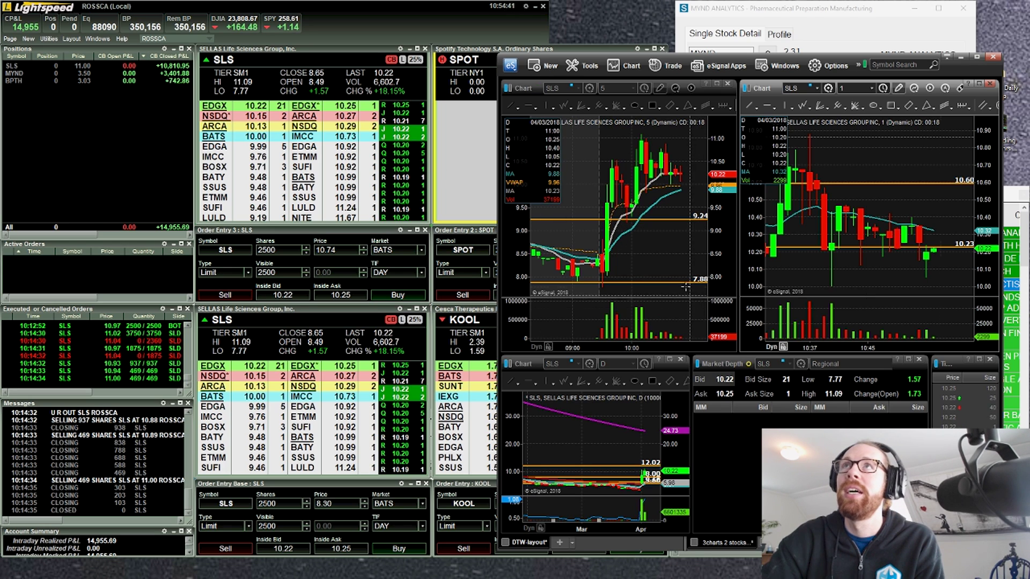
Step: Compress the SLS 5-minute chart and examine the prior day's price action together with this morning's move
{"action": "left_click_drag", "start_coordinate": [665, 273], "coordinate": [811, 273]}
{"action": "left_click_drag", "start_coordinate": [607, 347], "coordinate": [684, 349]}
{"action": "mouse_move", "coordinate": [670, 233]}
{"action": "left_mouse_down"}
{"action": "mouse_move", "coordinate": [655, 228]}
{"action": "mouse_move", "coordinate": [666, 228]}
{"action": "left_mouse_up"}
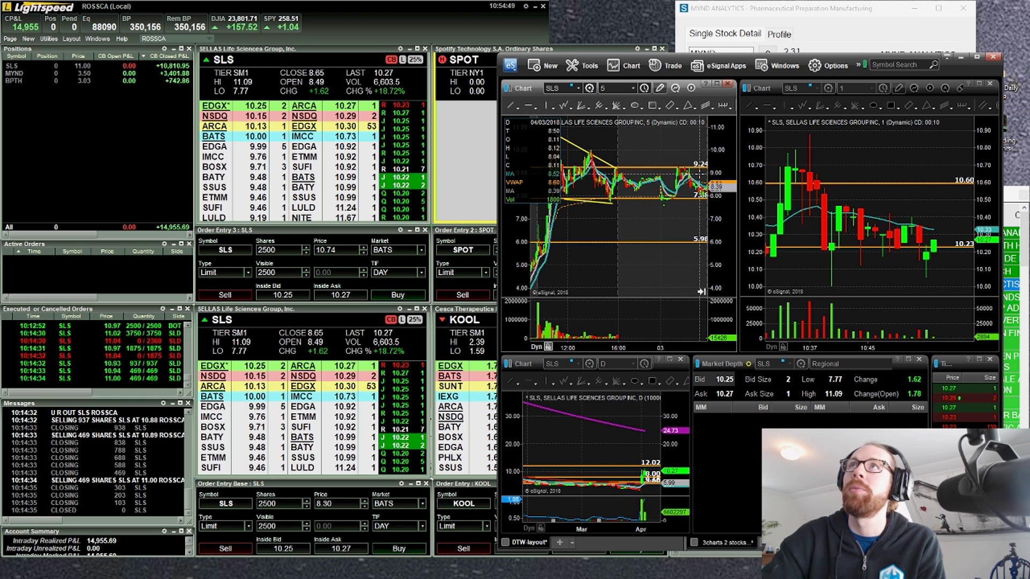
{"action": "left_click_drag", "start_coordinate": [678, 218], "coordinate": [659, 218]}
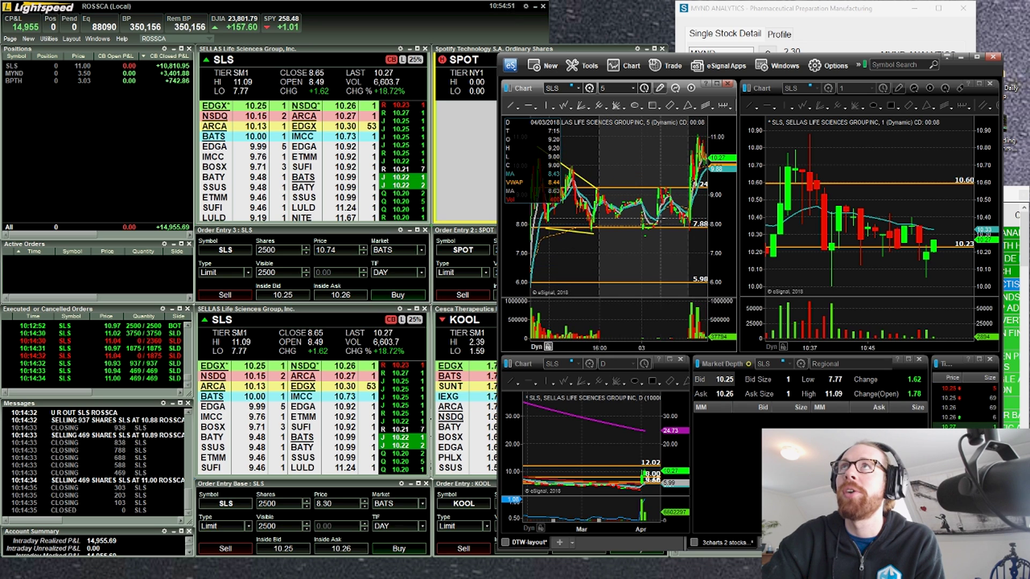
Step: Move the SLS 1-minute chart back to the 09:30 open and examine the price action there
{"action": "left_click_drag", "start_coordinate": [802, 347], "coordinate": [897, 321]}
{"action": "scroll", "coordinate": [944, 260], "scroll_direction": "up", "scroll_amount": 10}
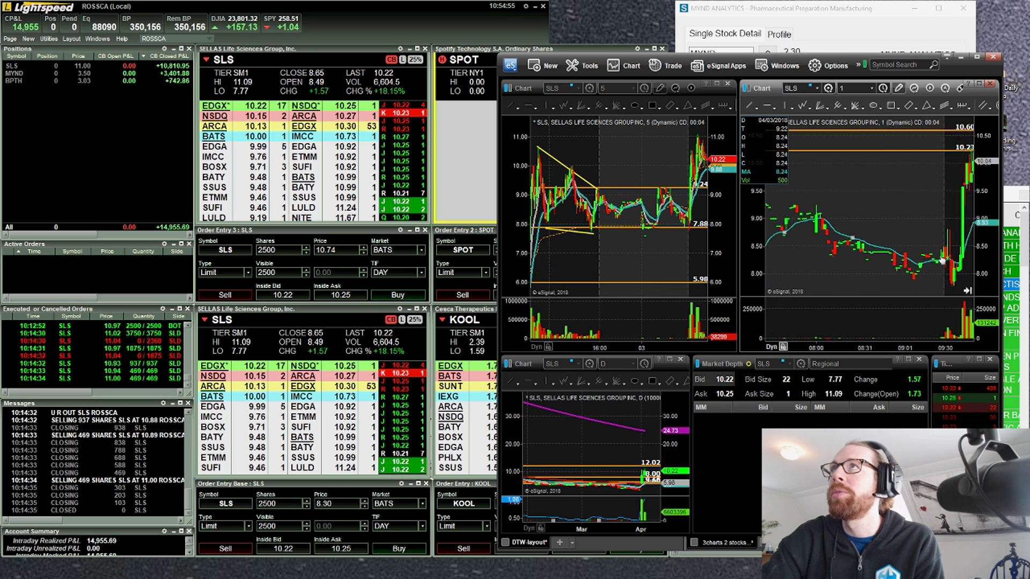
{"action": "left_click_drag", "start_coordinate": [986, 203], "coordinate": [1005, 276]}
{"action": "left_click_drag", "start_coordinate": [954, 347], "coordinate": [919, 338]}
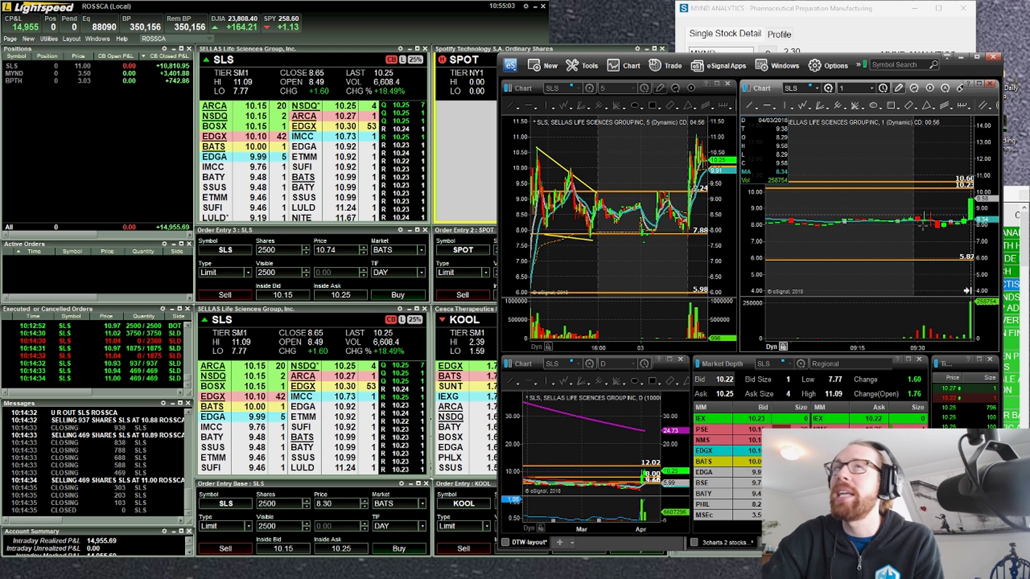
Step: Switch to Lightspeed and highlight the four SLS buys at 09:38 and the first sale after them in the executed orders
{"action": "left_click_drag", "start_coordinate": [188, 379], "coordinate": [182, 335]}
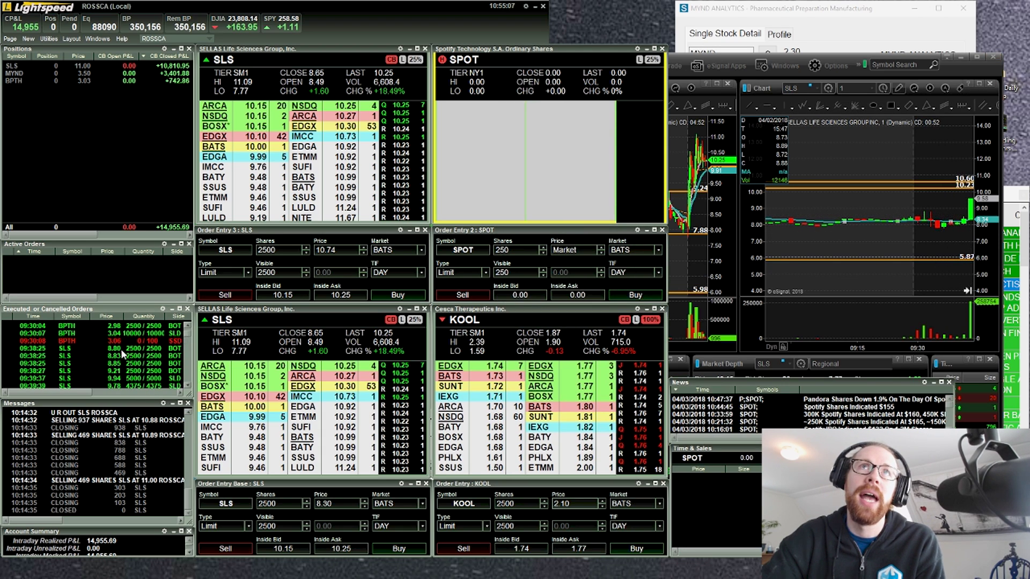
{"action": "left_click_drag", "start_coordinate": [122, 349], "coordinate": [144, 374]}
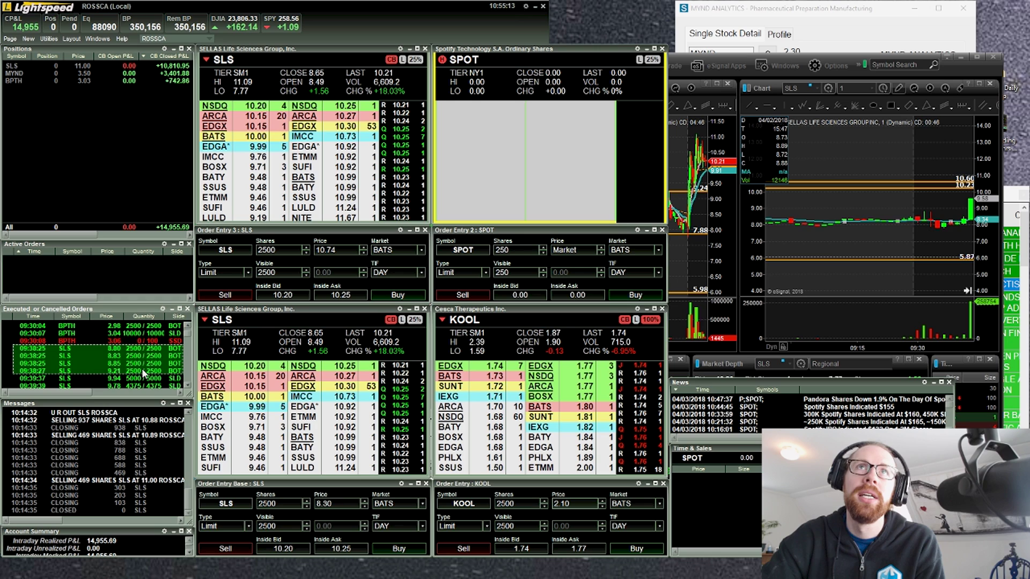
{"action": "left_click", "coordinate": [131, 378]}
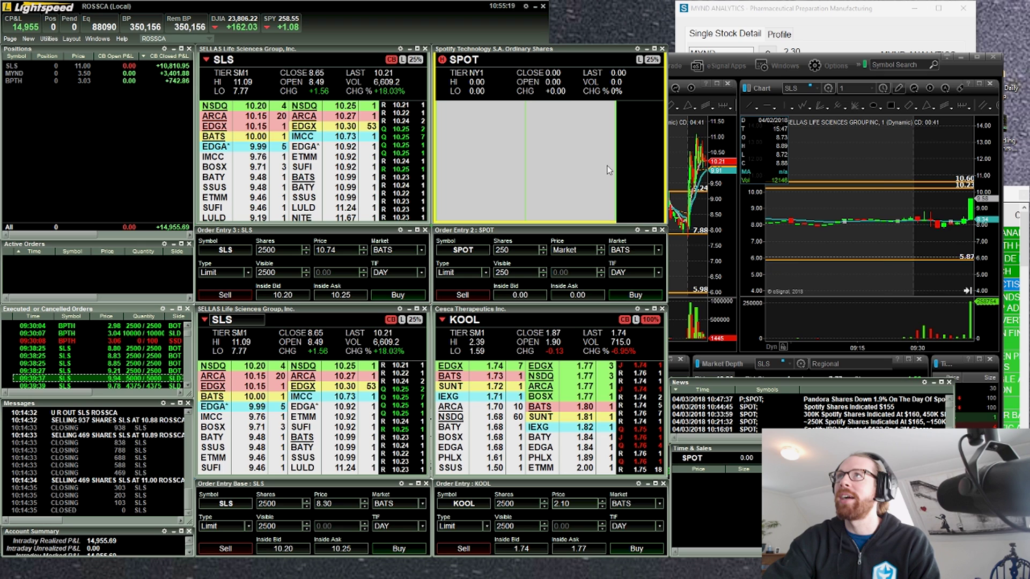
Step: Advance the SLS 1-minute chart to about 09:45 and review the SLS executions from 09:39 to 09:41 one by one
{"action": "left_click", "coordinate": [860, 159]}
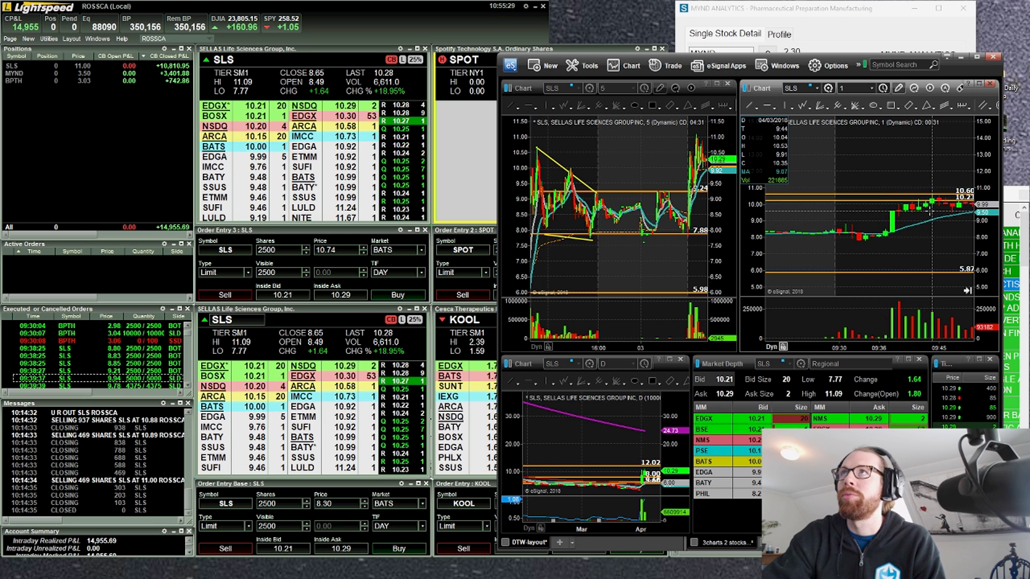
{"action": "left_click", "coordinate": [185, 386]}
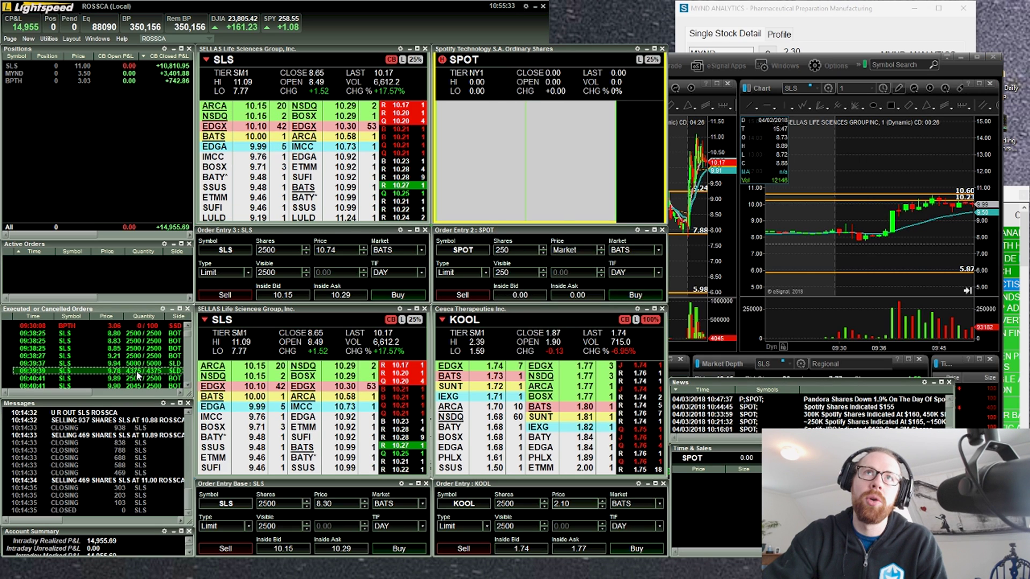
{"action": "left_click", "coordinate": [148, 382]}
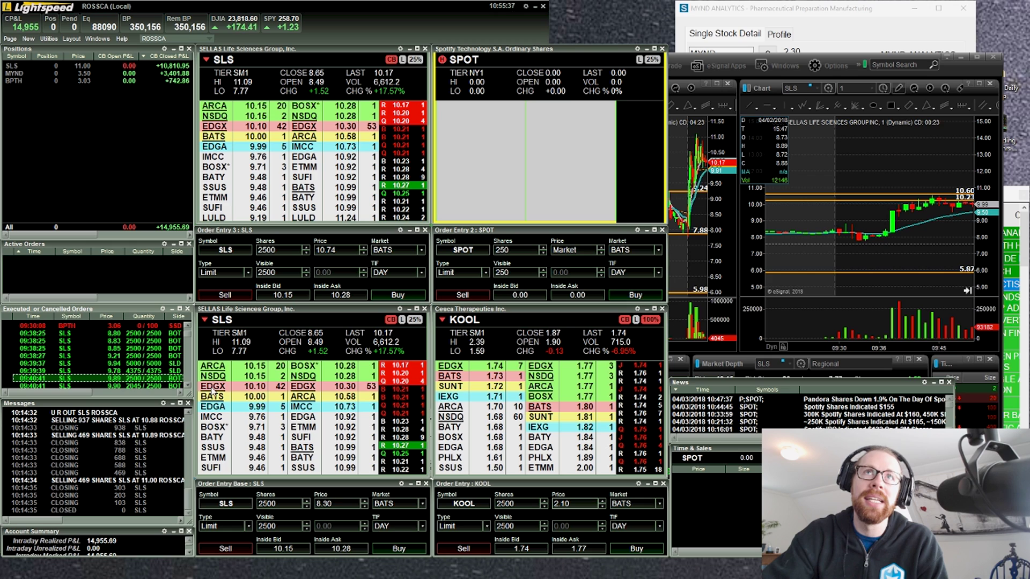
{"action": "left_click", "coordinate": [146, 385]}
{"action": "left_click", "coordinate": [145, 385]}
{"action": "left_click", "coordinate": [144, 374]}
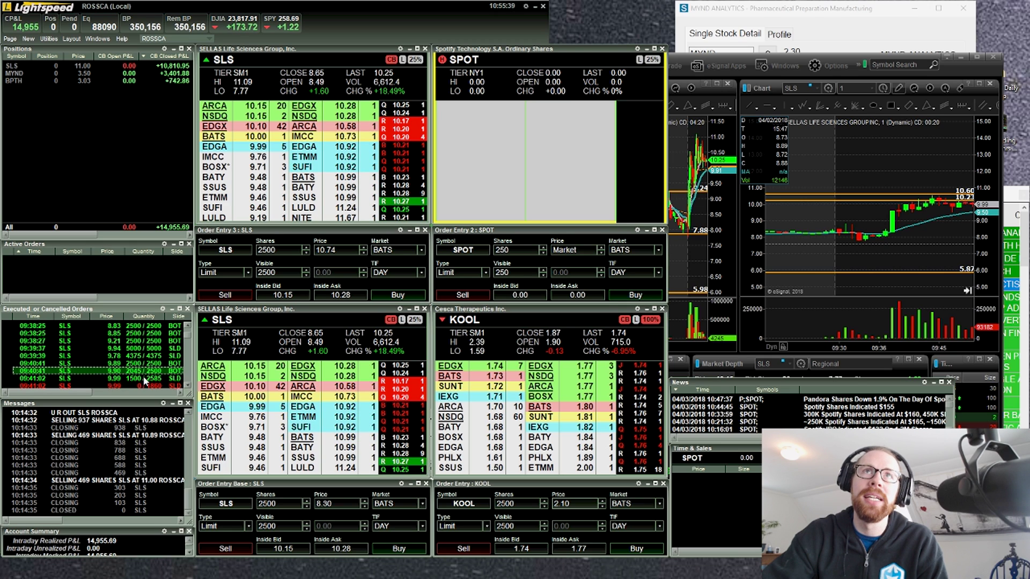
{"action": "left_click", "coordinate": [144, 378]}
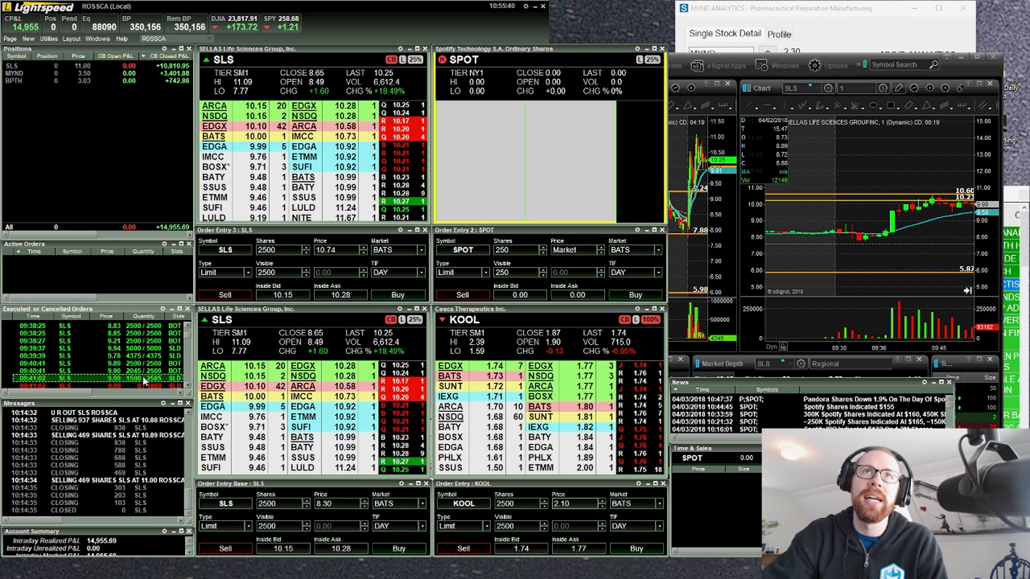
{"action": "left_click", "coordinate": [188, 388]}
{"action": "scroll", "coordinate": [189, 387], "scroll_direction": "down", "scroll_amount": 2}
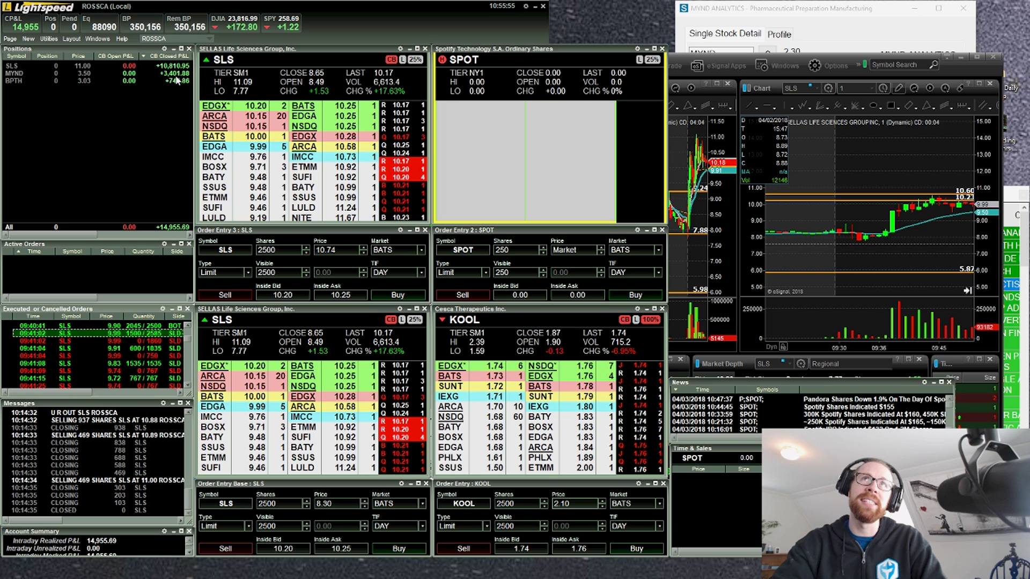
Step: Switch to eSignal, load BPTH into the linked charts and examine its 1-minute chart around the 09:30 open
{"action": "left_click", "coordinate": [820, 251]}
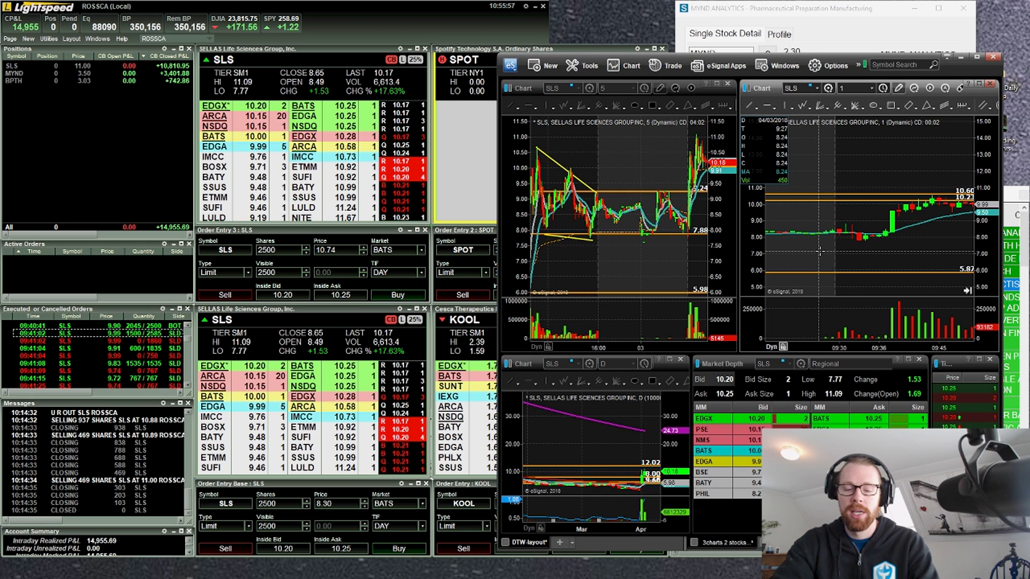
{"action": "type", "text": "BPTH"}
{"action": "key", "text": "Return"}
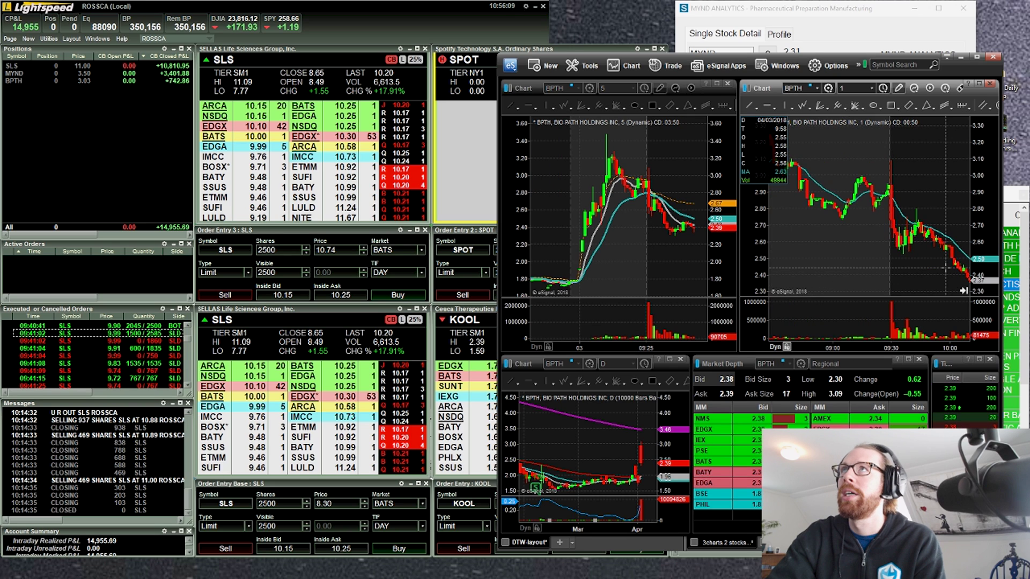
{"action": "left_click_drag", "start_coordinate": [818, 246], "coordinate": [898, 247]}
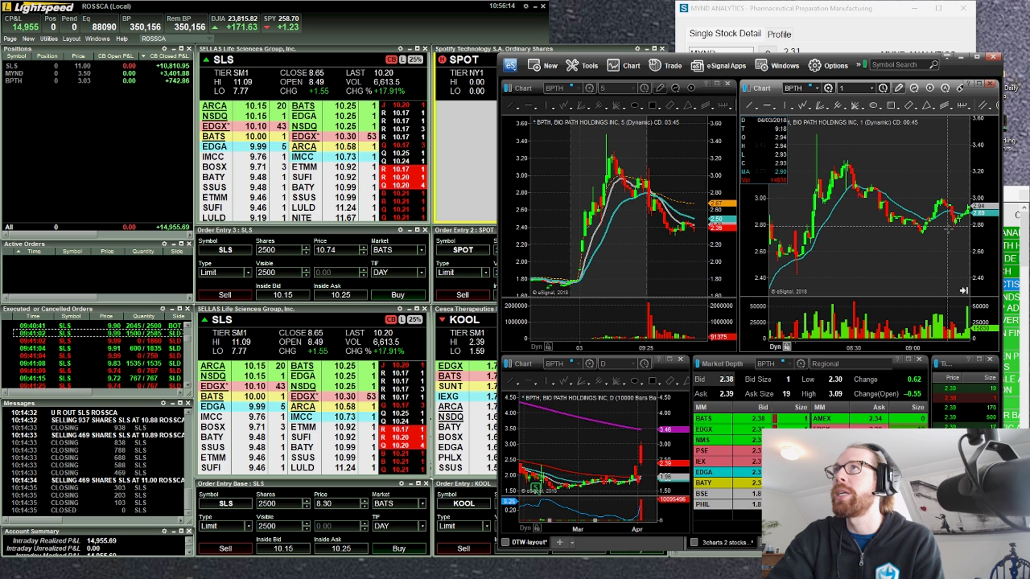
{"action": "left_click_drag", "start_coordinate": [969, 212], "coordinate": [967, 211]}
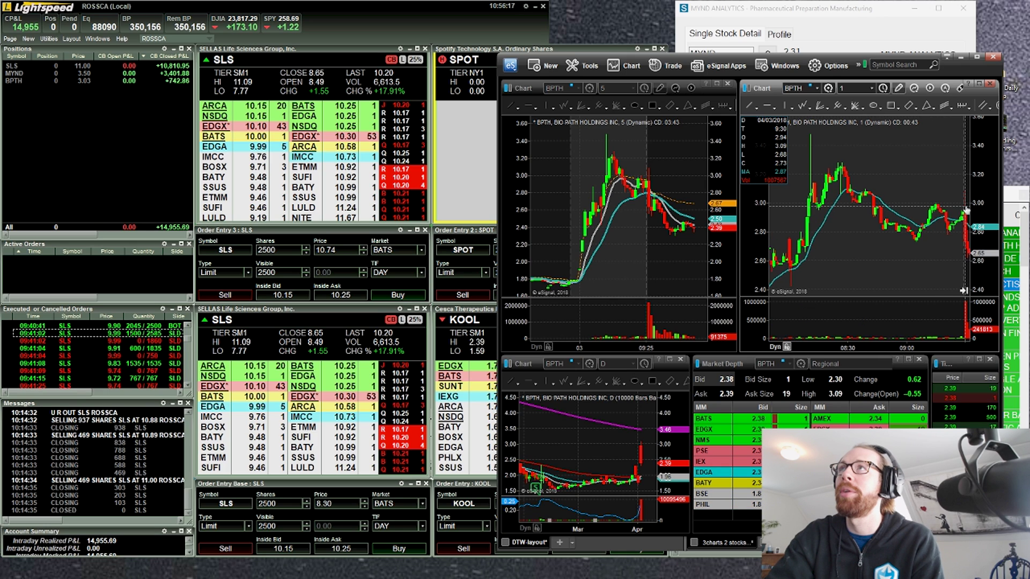
{"action": "scroll", "coordinate": [965, 210], "scroll_direction": "down", "scroll_amount": 1}
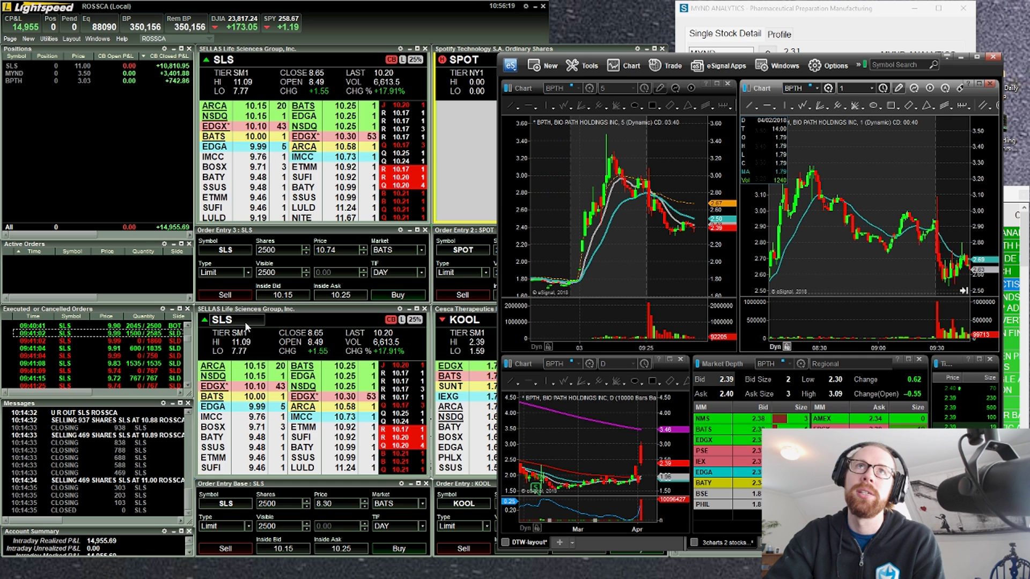
Step: Switch to Lightspeed and highlight the 10,000-share BPTH sale and the BPTH buys before it in the executed orders
{"action": "left_click", "coordinate": [236, 333]}
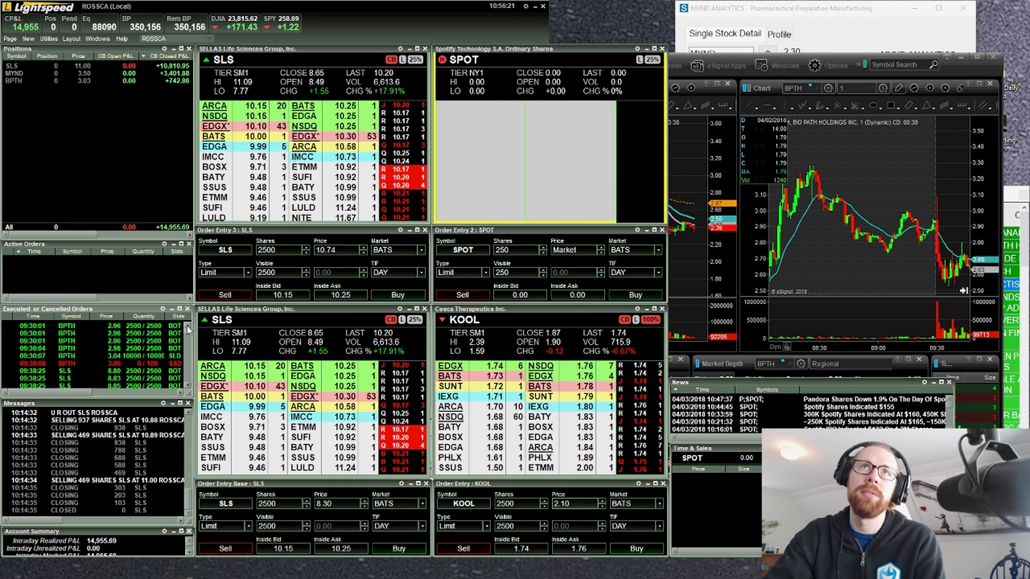
{"action": "left_click", "coordinate": [131, 356]}
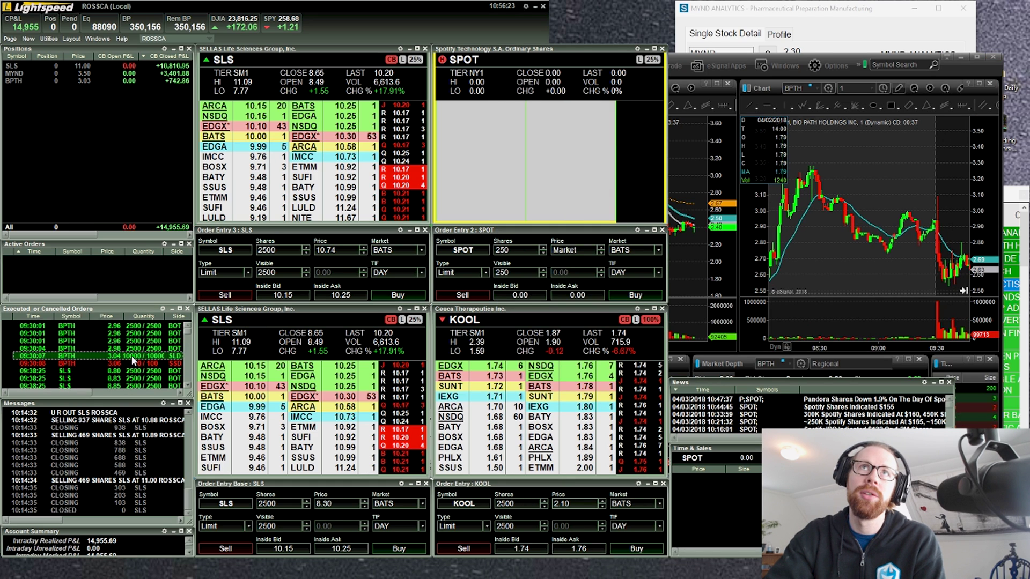
{"action": "left_click_drag", "start_coordinate": [132, 349], "coordinate": [132, 333]}
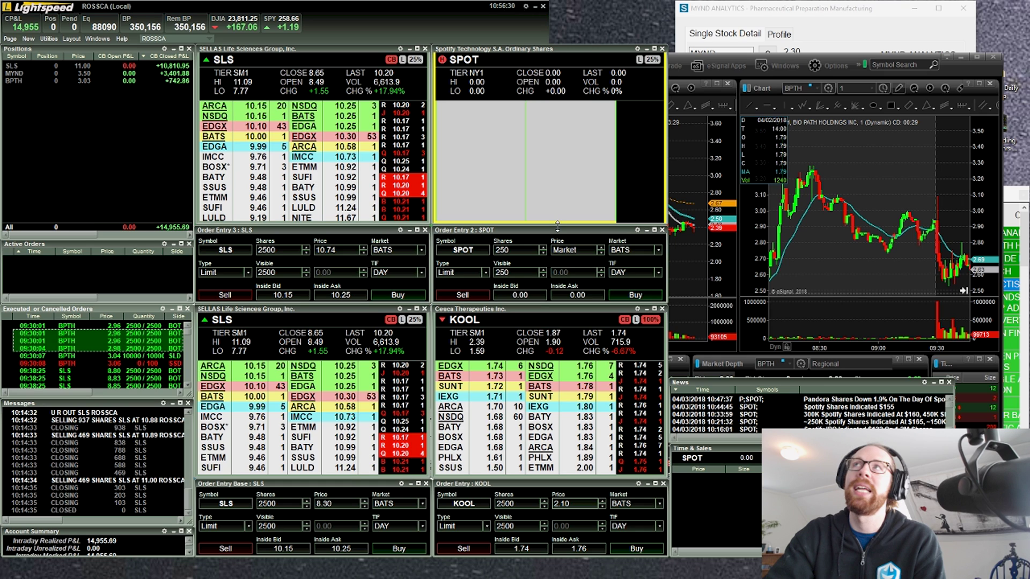
{"action": "scroll", "coordinate": [187, 340], "scroll_direction": "down", "scroll_amount": 3}
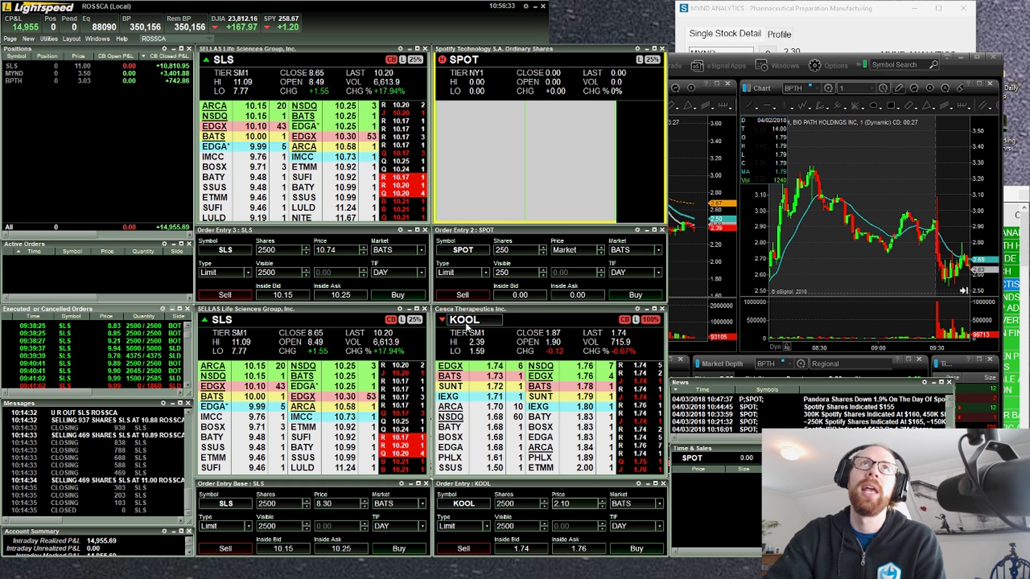
Step: Switch to eSignal, load MYND into the linked charts and enlarge this morning's move on the 5-minute chart
{"action": "left_click", "coordinate": [833, 296]}
{"action": "type", "text": "myd"}
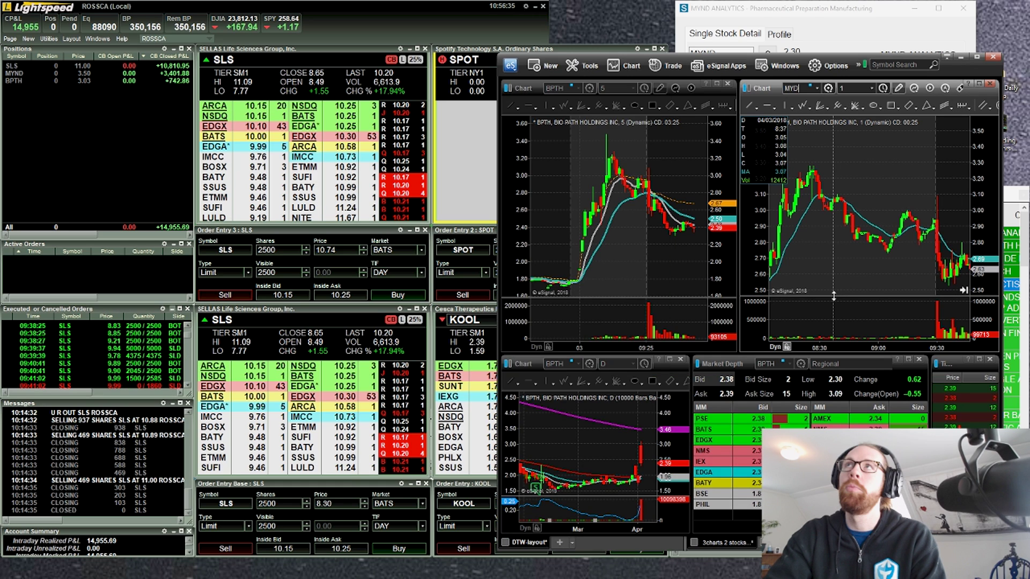
{"action": "type", "text": "d"}
{"action": "key", "text": "Return"}
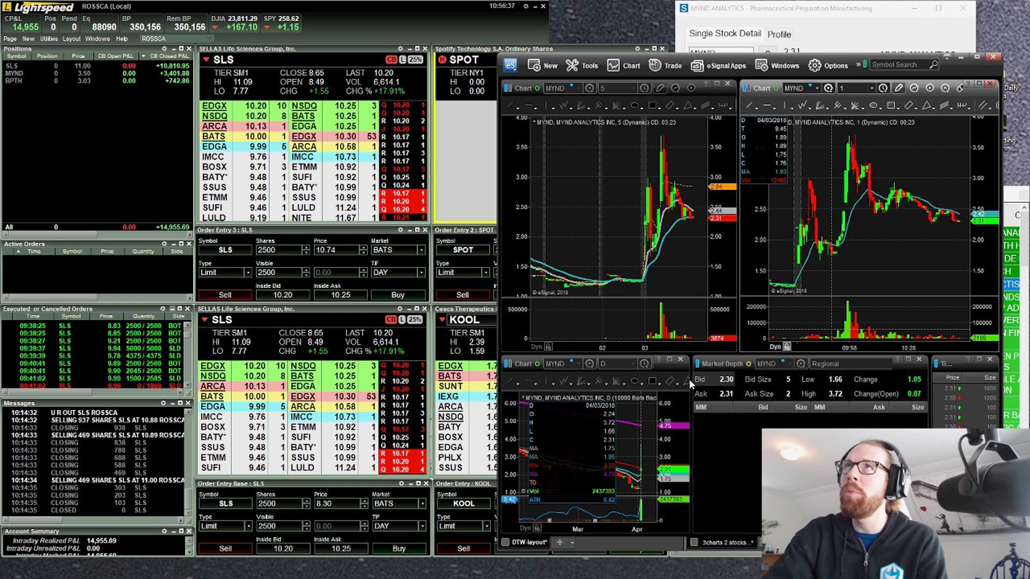
{"action": "left_click_drag", "start_coordinate": [687, 345], "coordinate": [629, 342]}
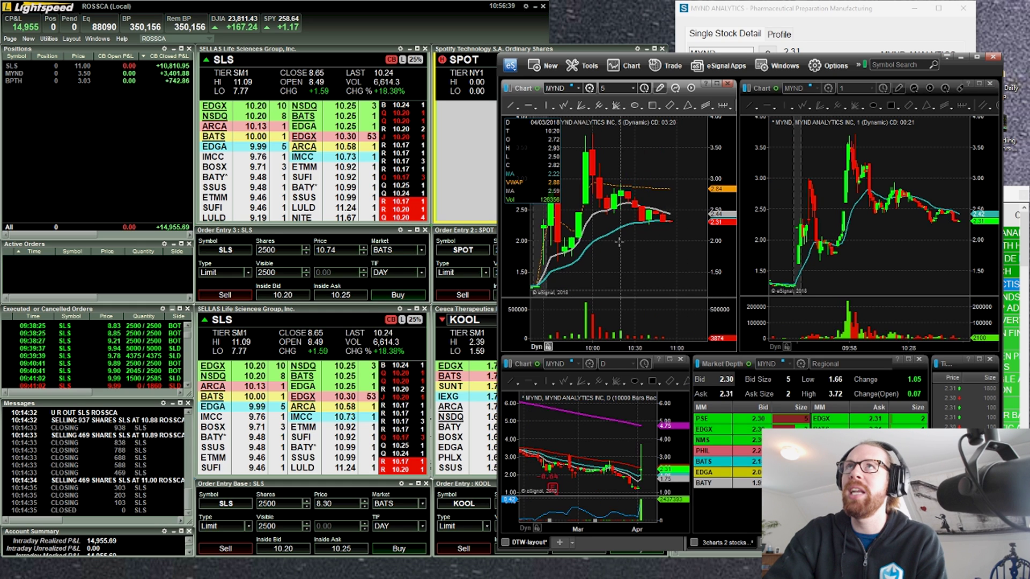
{"action": "left_click_drag", "start_coordinate": [620, 241], "coordinate": [730, 249]}
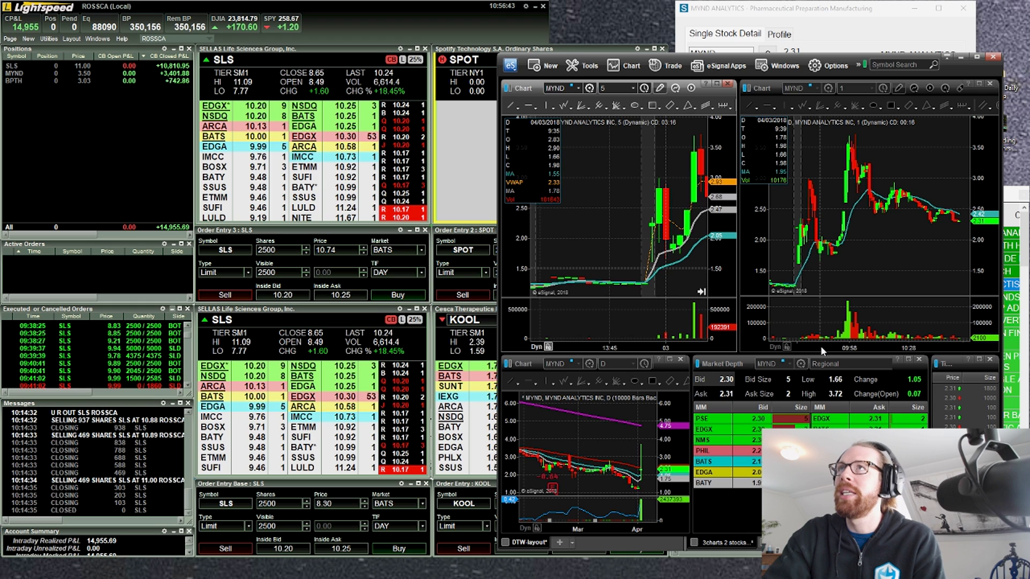
Step: Draw a horizontal line at about 2.46 on the MYND 1-minute chart, showing the move around 09:58
{"action": "left_click_drag", "start_coordinate": [821, 341], "coordinate": [923, 322]}
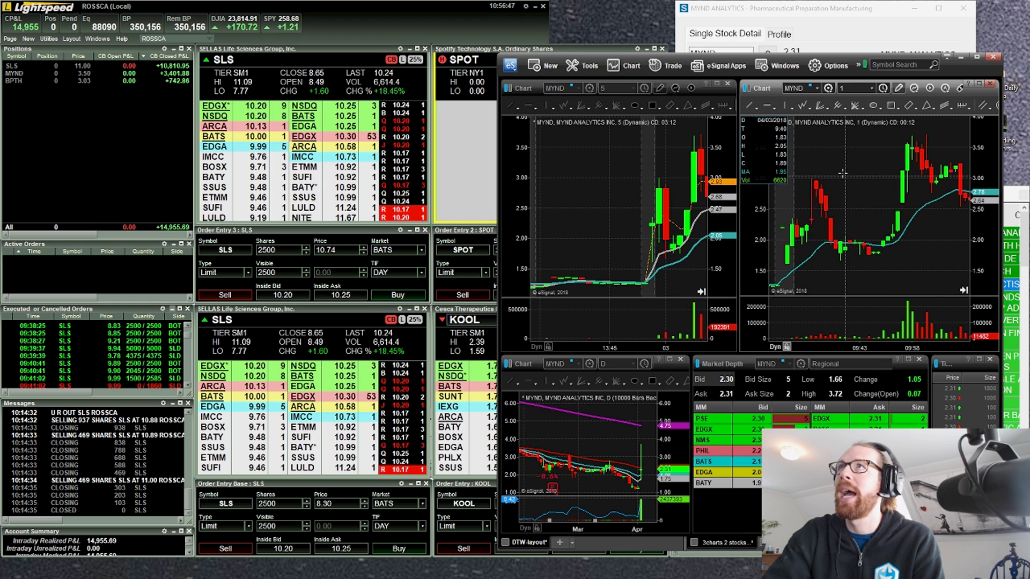
{"action": "left_click", "coordinate": [768, 105]}
{"action": "left_click", "coordinate": [898, 212]}
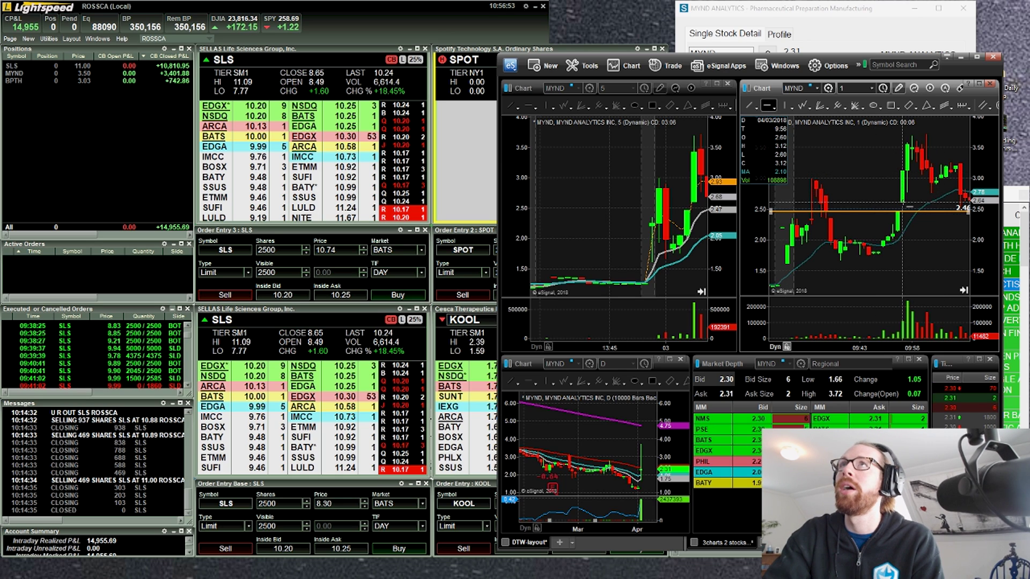
Step: Switch to Lightspeed, find the MYND executions and highlight the first two 2500-share buys at 09:56
{"action": "left_click", "coordinate": [189, 368]}
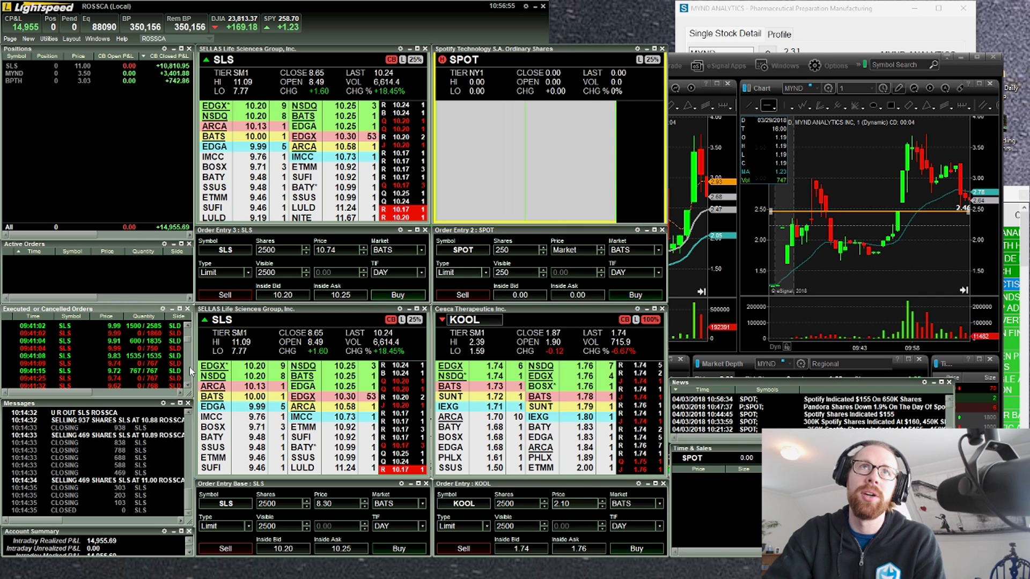
{"action": "left_click", "coordinate": [189, 368]}
{"action": "left_click", "coordinate": [189, 367]}
{"action": "left_click", "coordinate": [188, 367]}
{"action": "left_click", "coordinate": [189, 367]}
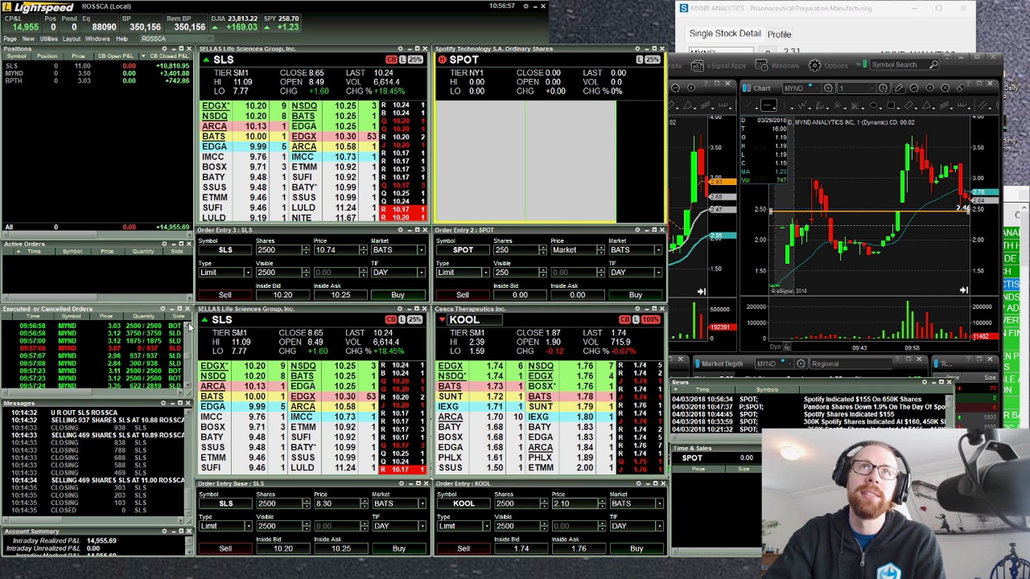
{"action": "scroll", "coordinate": [134, 344], "scroll_direction": "up", "scroll_amount": 2}
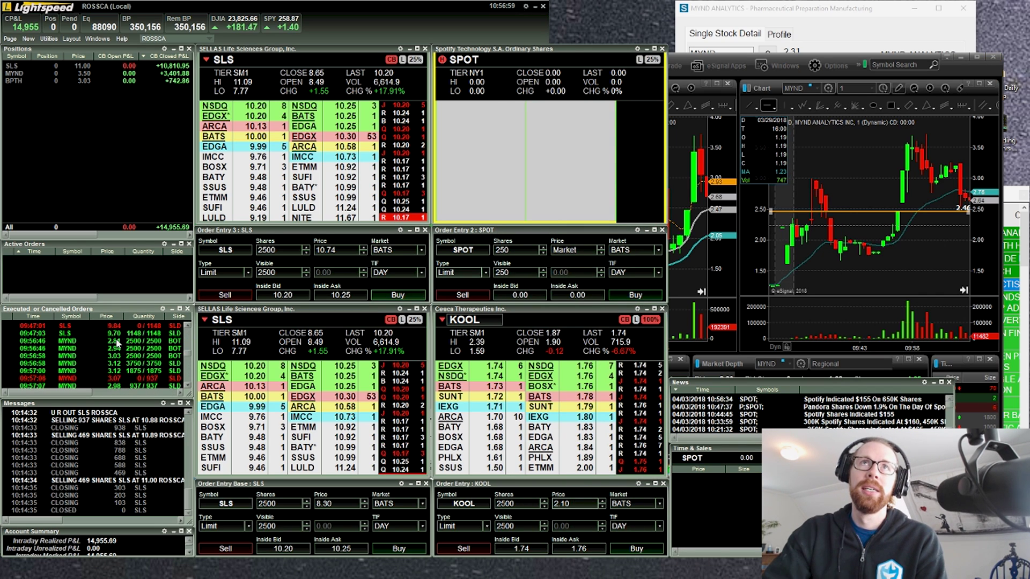
{"action": "left_click", "coordinate": [127, 342]}
{"action": "left_click", "coordinate": [127, 348], "text": "shift"}
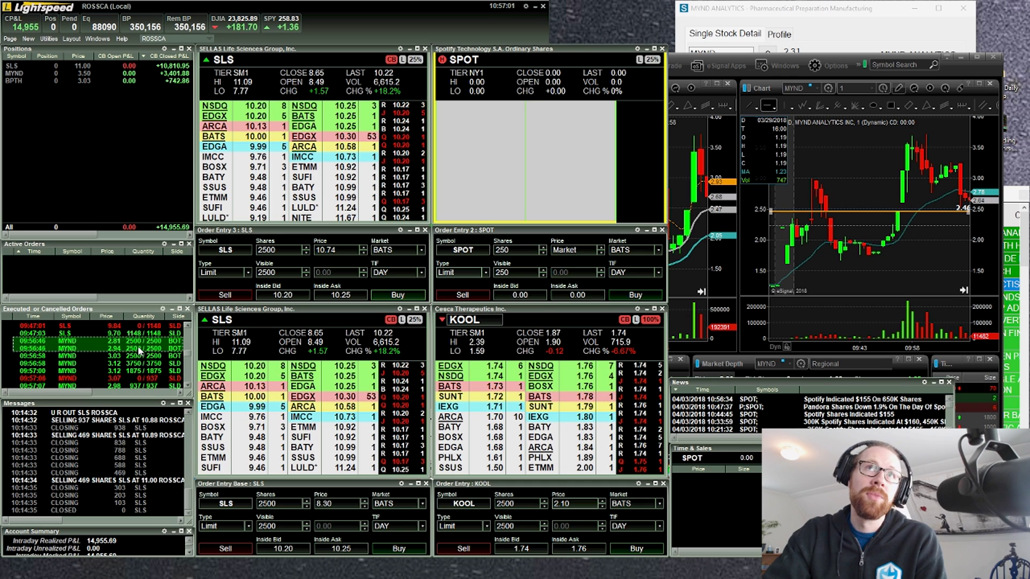
Step: Highlight the 2500-share MYND buy at 3.03 and the 3750- and 1875-share sales at 3.12 in the executed orders
{"action": "left_click", "coordinate": [138, 356]}
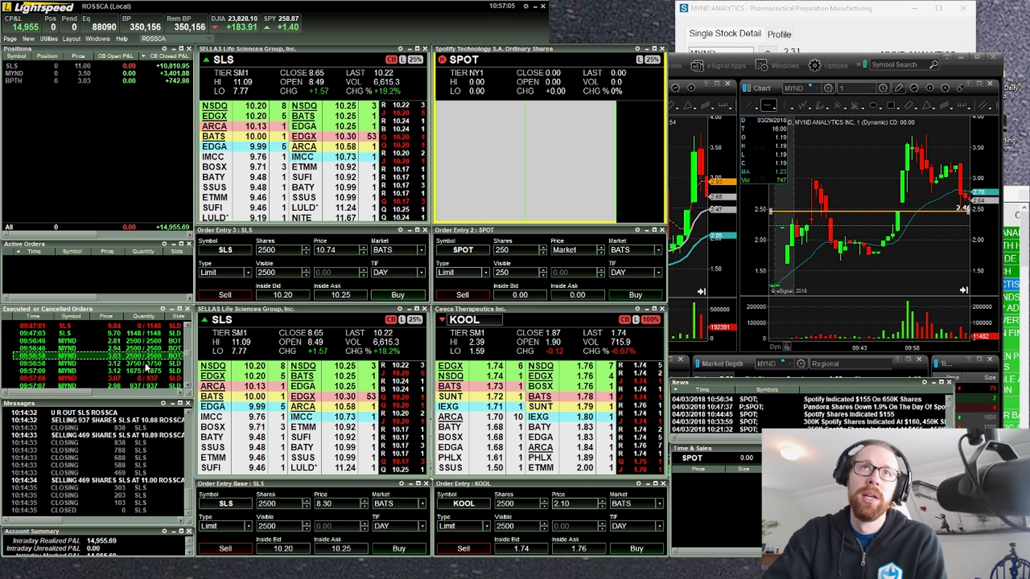
{"action": "left_click", "coordinate": [136, 364]}
{"action": "left_click", "coordinate": [137, 371]}
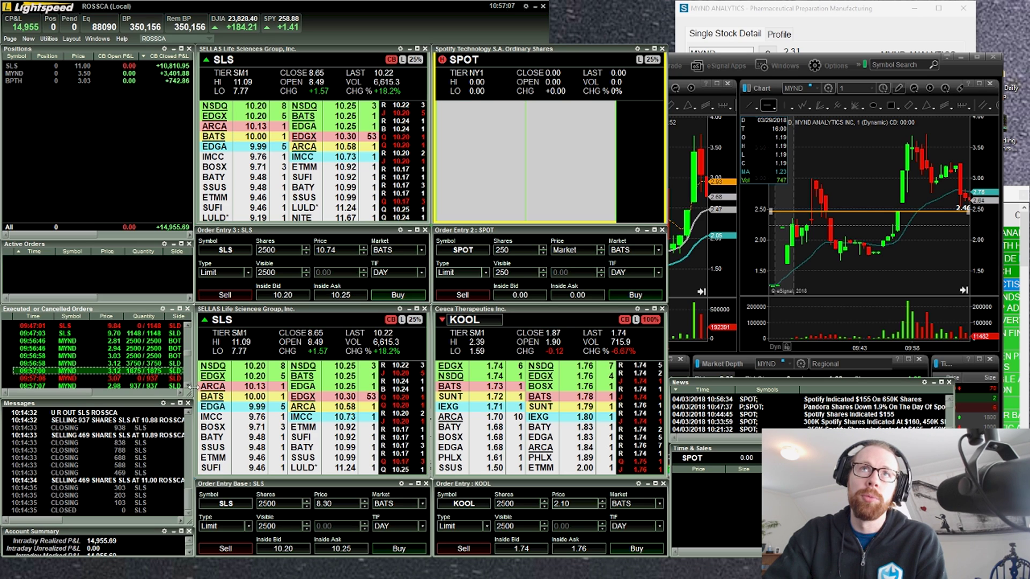
Step: Highlight the MYND executions at 09:57:23, 09:57:24 and 09:58:00, and review the remaining MYND orders through 10:01:17
{"action": "scroll", "coordinate": [190, 385], "scroll_direction": "down", "scroll_amount": 4}
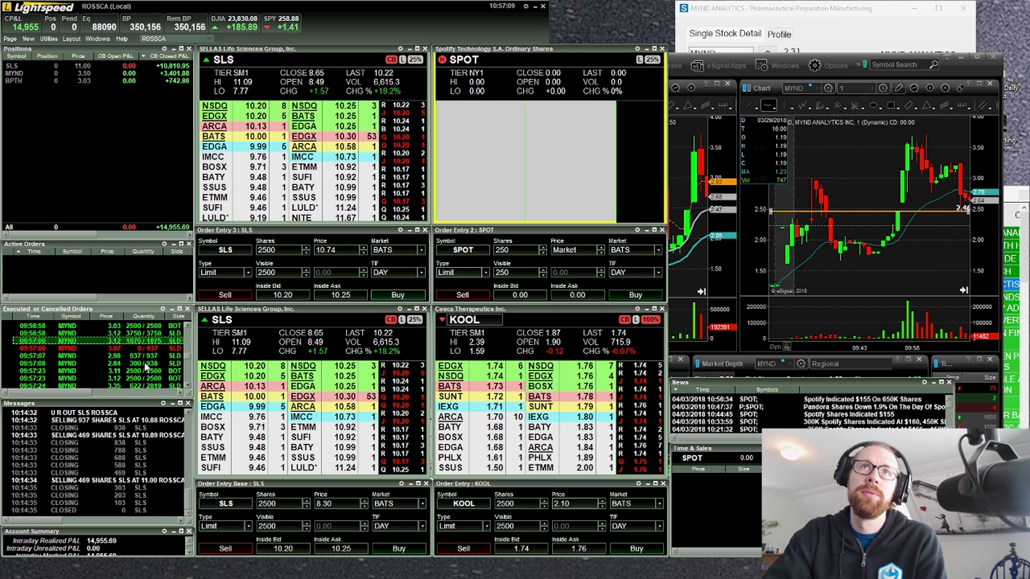
{"action": "left_click", "coordinate": [145, 372]}
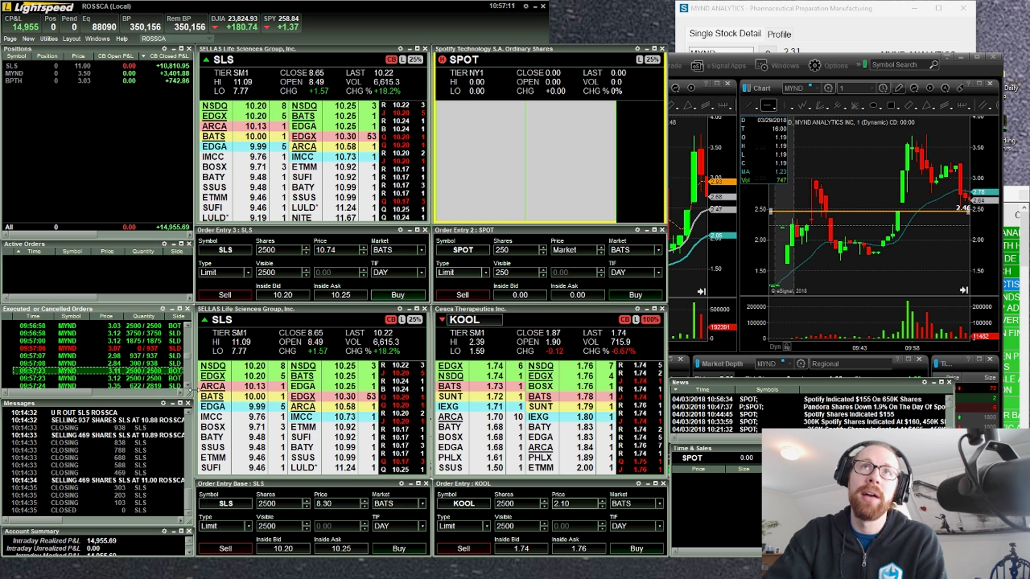
{"action": "scroll", "coordinate": [189, 391], "scroll_direction": "down", "scroll_amount": 2}
{"action": "left_click", "coordinate": [148, 372]}
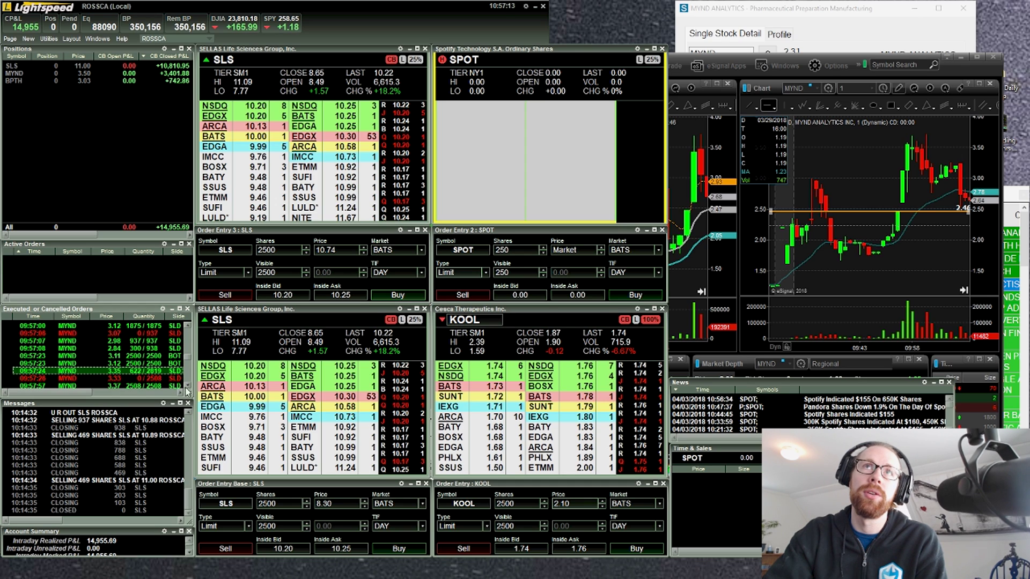
{"action": "scroll", "coordinate": [187, 391], "scroll_direction": "down", "scroll_amount": 3}
{"action": "left_click", "coordinate": [145, 371]}
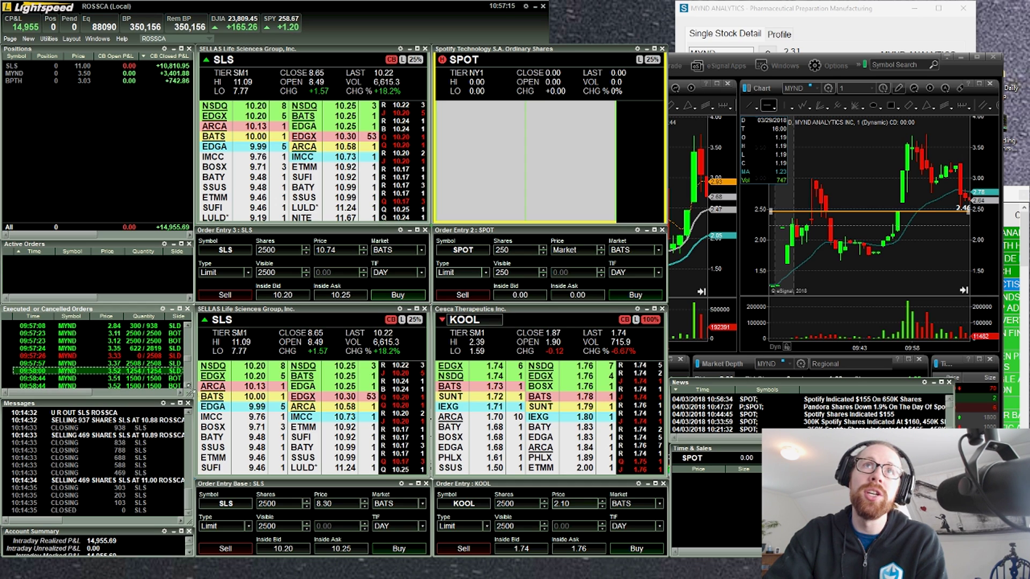
{"action": "scroll", "coordinate": [190, 387], "scroll_direction": "down", "scroll_amount": 2}
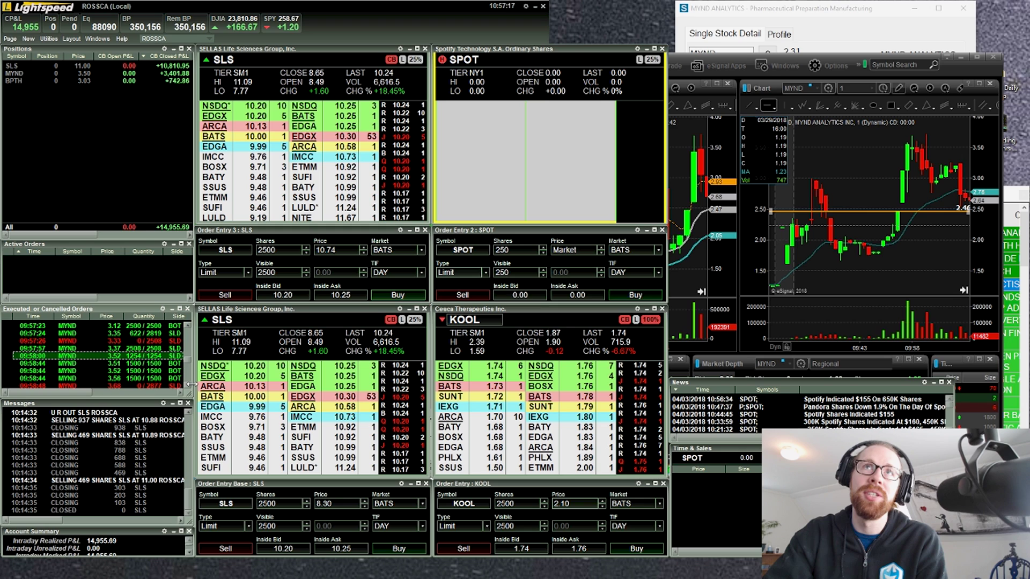
{"action": "scroll", "coordinate": [172, 376], "scroll_direction": "down", "scroll_amount": 5}
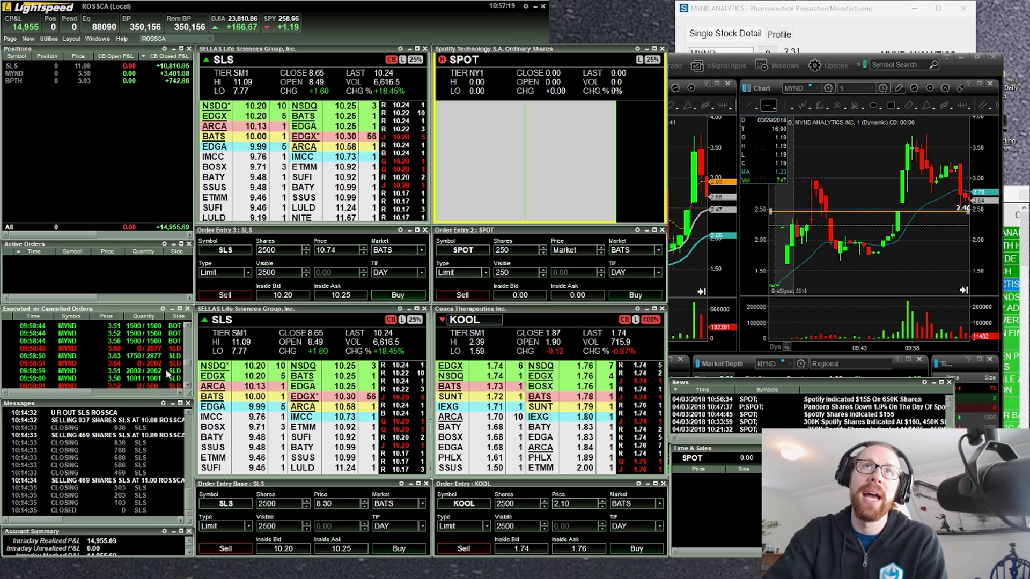
{"action": "scroll", "coordinate": [187, 367], "scroll_direction": "down", "scroll_amount": 5}
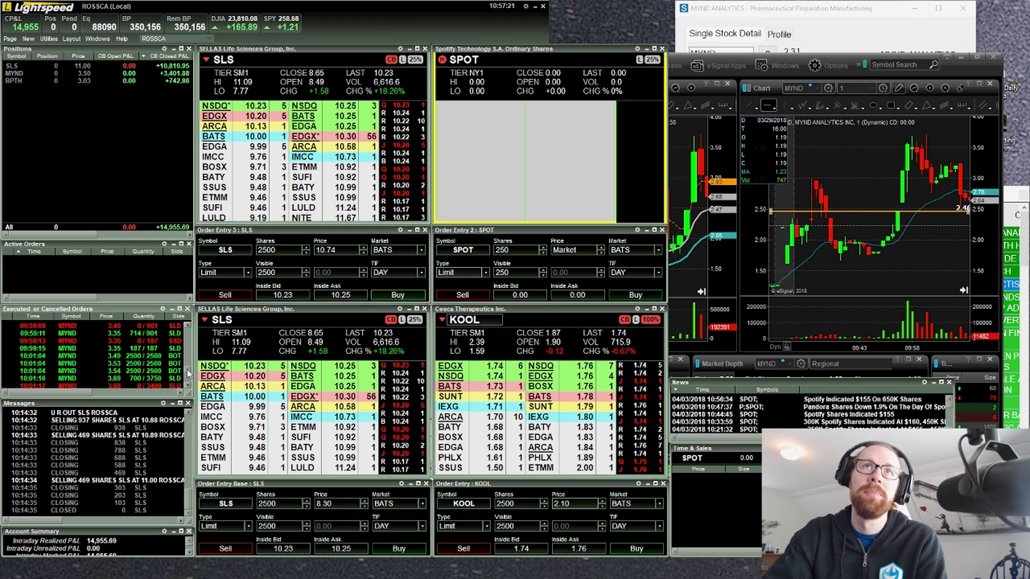
Step: Switch to eSignal and draw horizontal lines at about 1.91 and 3.72 on the MYND 1-minute chart
{"action": "left_click", "coordinate": [880, 225]}
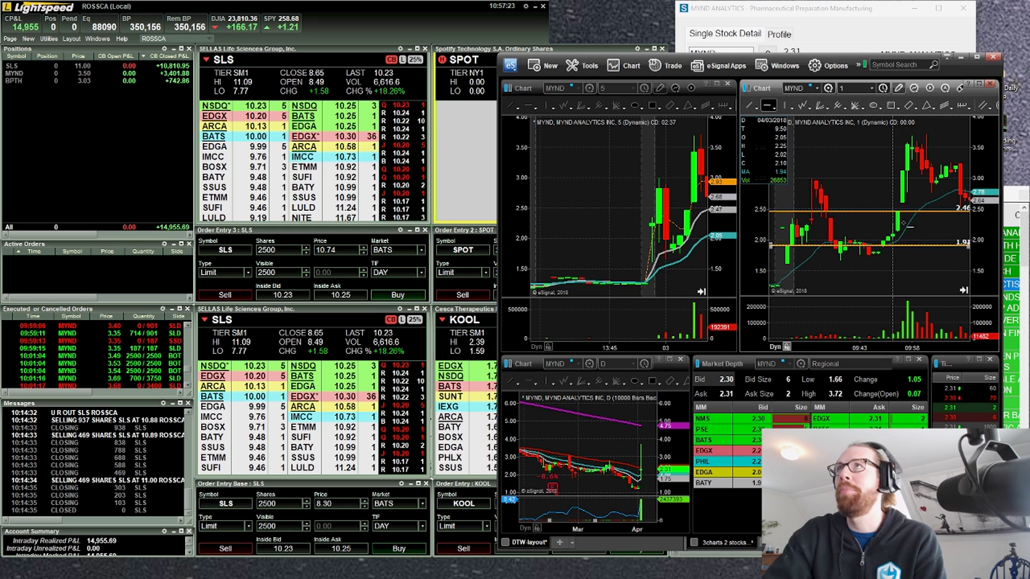
{"action": "left_click", "coordinate": [923, 132]}
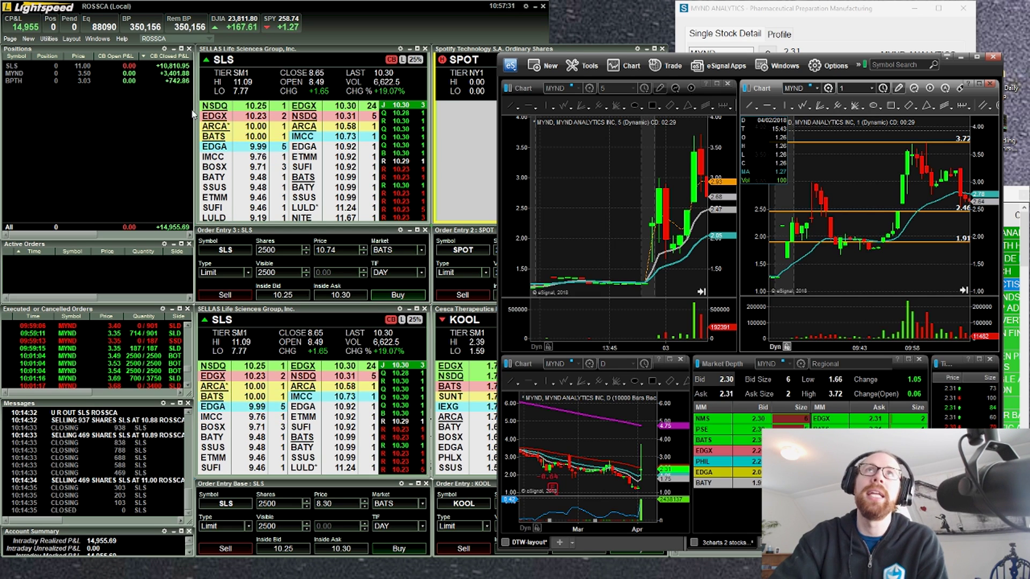
Step: Select the BPTH row in the Lightspeed positions list and move the eSignal window slightly to uncover more of the order windows
{"action": "left_click", "coordinate": [177, 80]}
{"action": "left_click", "coordinate": [697, 89]}
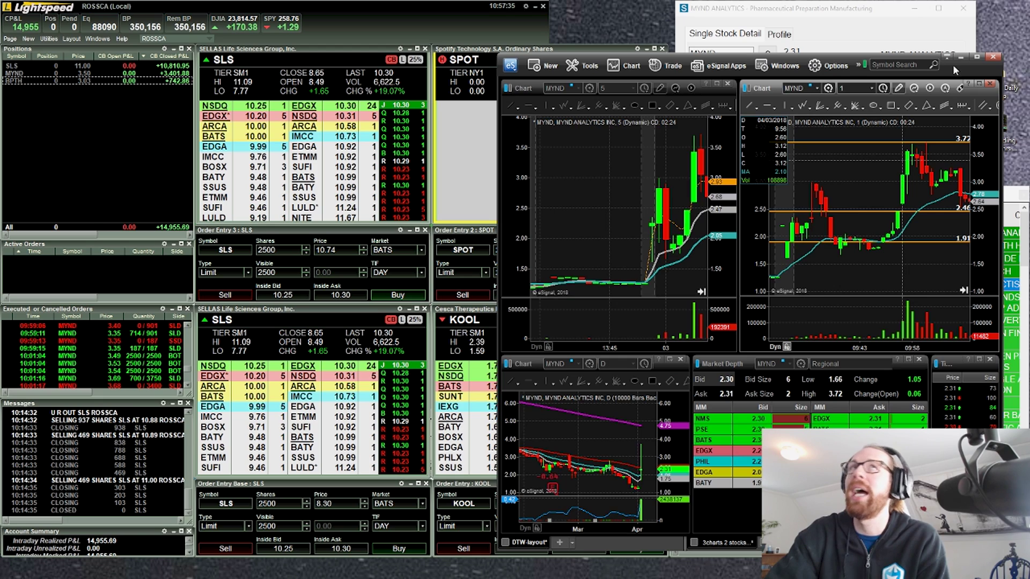
{"action": "left_click_drag", "start_coordinate": [953, 65], "coordinate": [975, 60]}
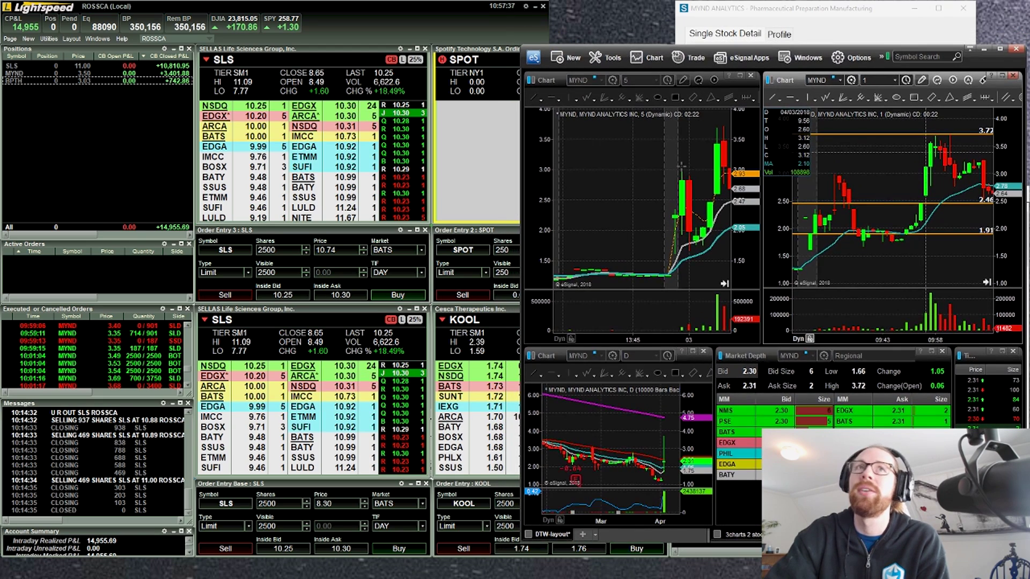
Step: Find the SLS executions from 10:12 to 10:14 in Lightspeed, and load SLS into the linked eSignal charts
{"action": "left_click", "coordinate": [189, 384]}
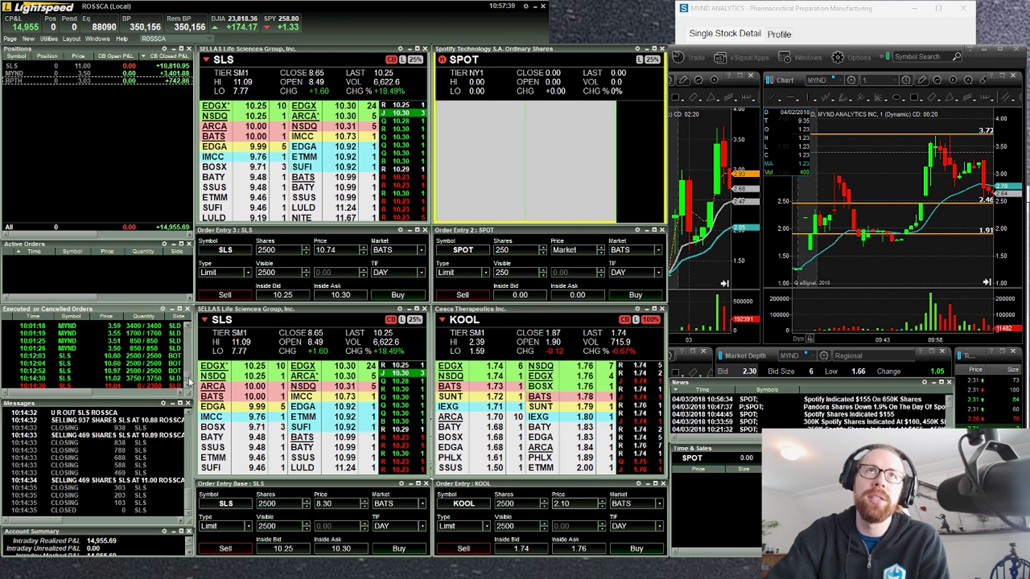
{"action": "scroll", "coordinate": [188, 384], "scroll_direction": "up", "scroll_amount": 2}
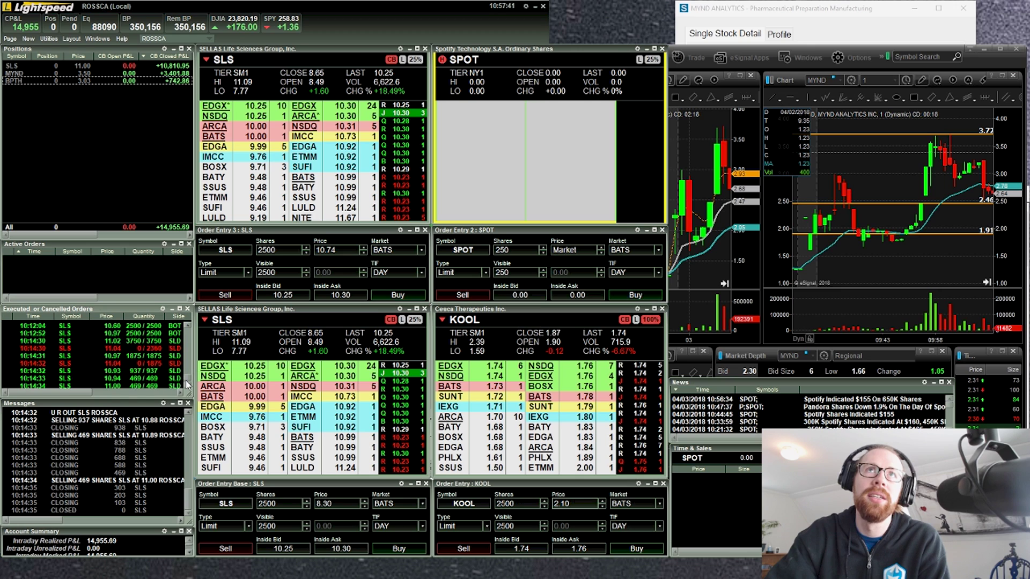
{"action": "left_click", "coordinate": [723, 163]}
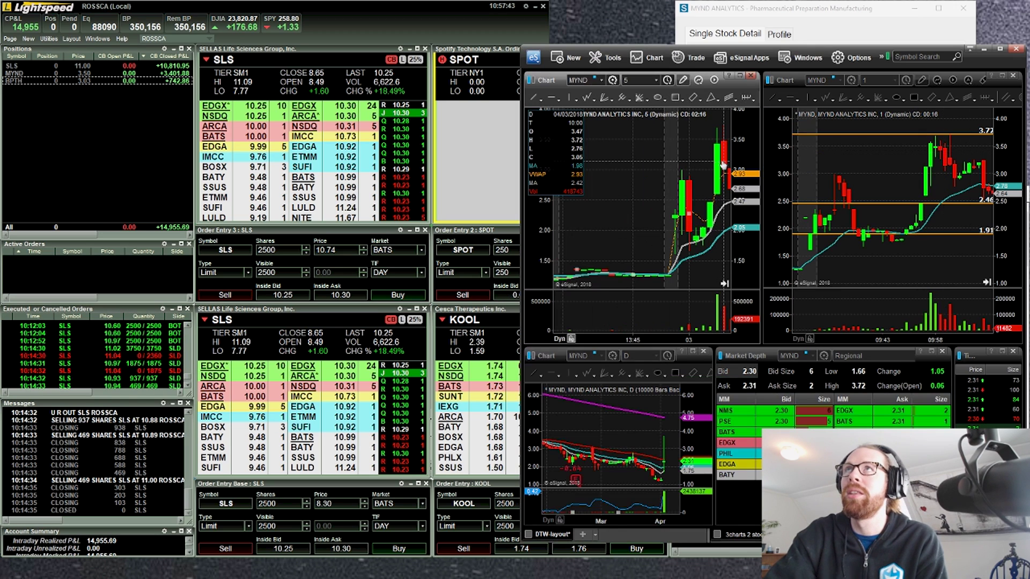
{"action": "type", "text": "SLS"}
{"action": "key", "text": "Return"}
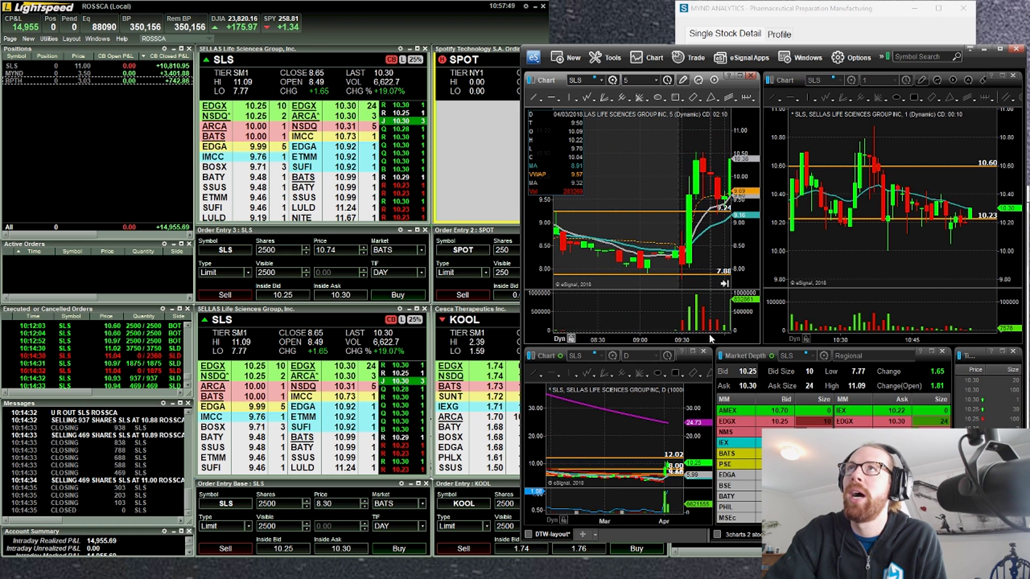
Step: Stretch the time scale of the SLS 5-minute chart and move its upper horizontal line to about 9.67
{"action": "mouse_move", "coordinate": [710, 339]}
{"action": "left_mouse_down"}
{"action": "mouse_move", "coordinate": [655, 326]}
{"action": "mouse_move", "coordinate": [699, 333]}
{"action": "left_mouse_up"}
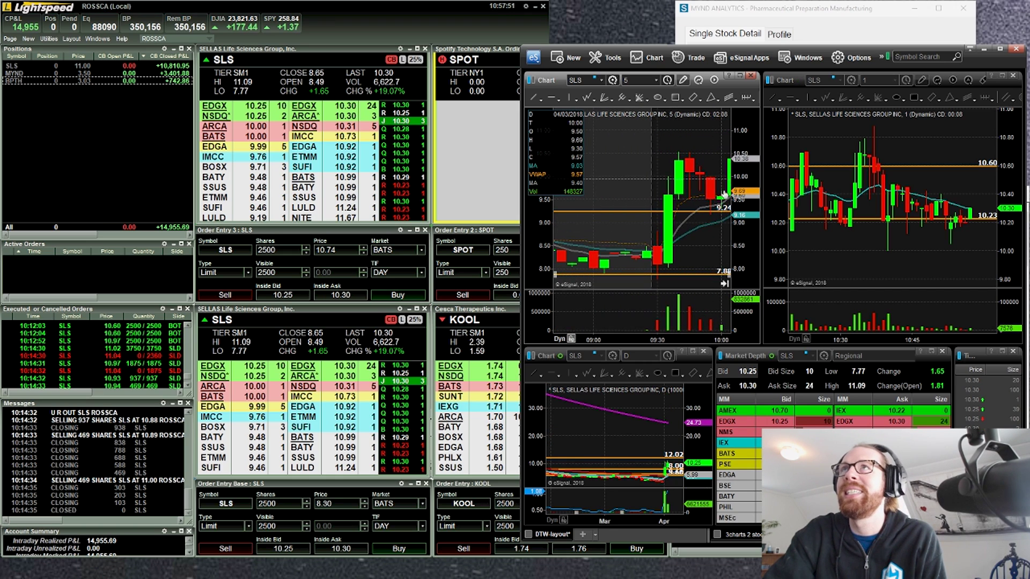
{"action": "left_click_drag", "start_coordinate": [718, 212], "coordinate": [721, 197]}
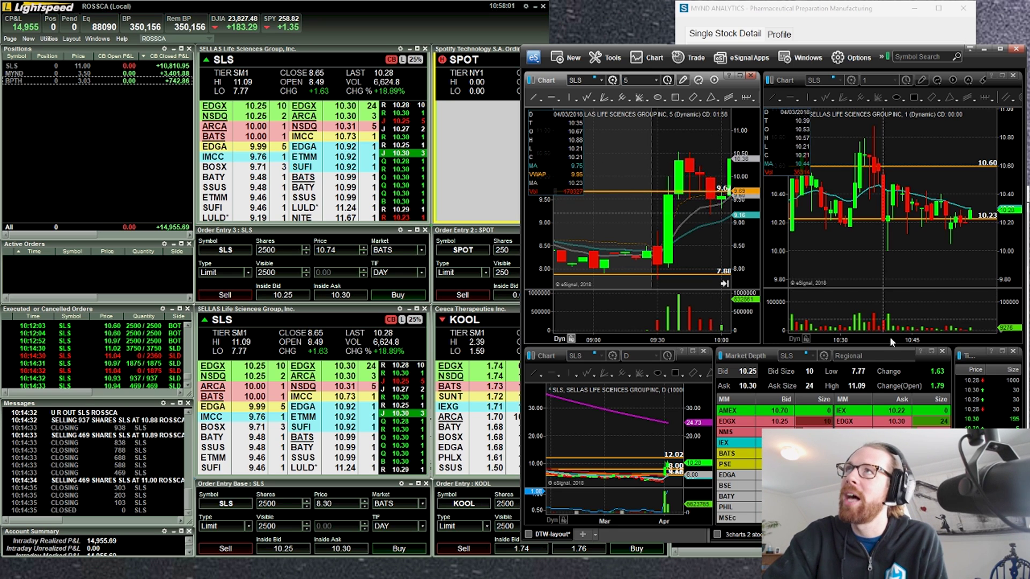
Step: Examine the morning's SLS move on the 1-minute chart, focusing on the stretch between about 10:00 and 10:15
{"action": "left_click_drag", "start_coordinate": [840, 277], "coordinate": [927, 263]}
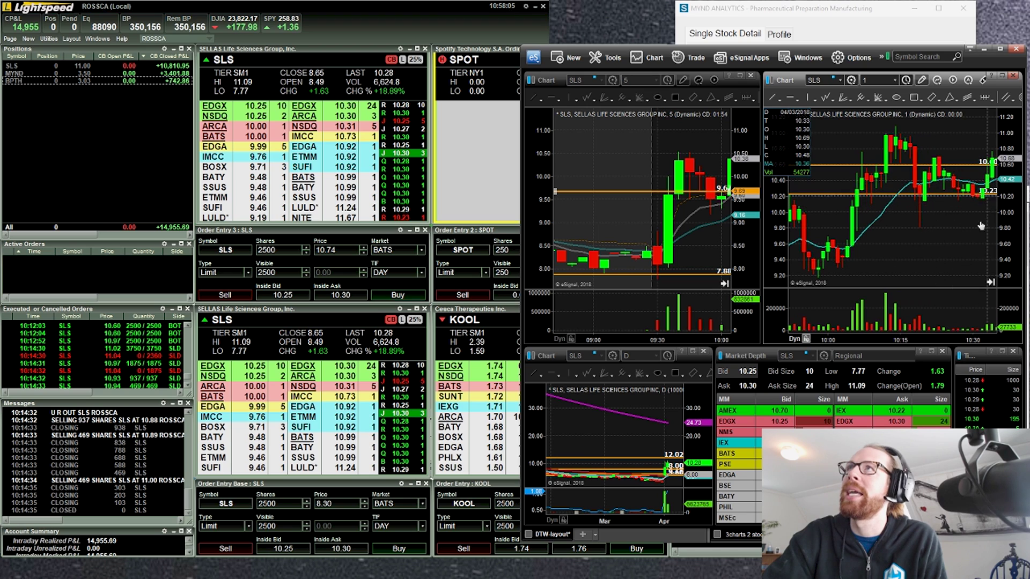
{"action": "left_click_drag", "start_coordinate": [960, 208], "coordinate": [997, 239]}
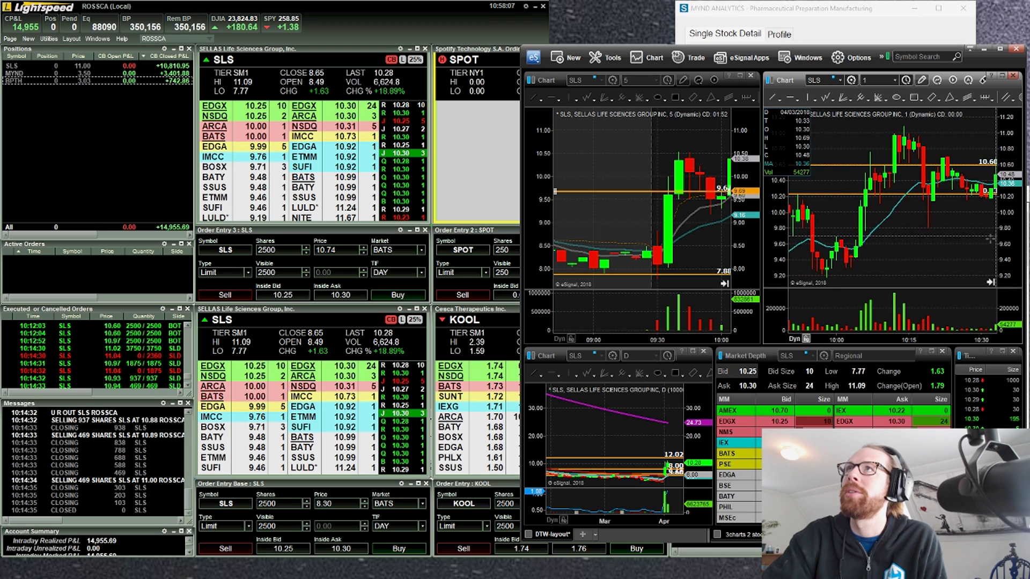
{"action": "left_click_drag", "start_coordinate": [861, 236], "coordinate": [918, 248]}
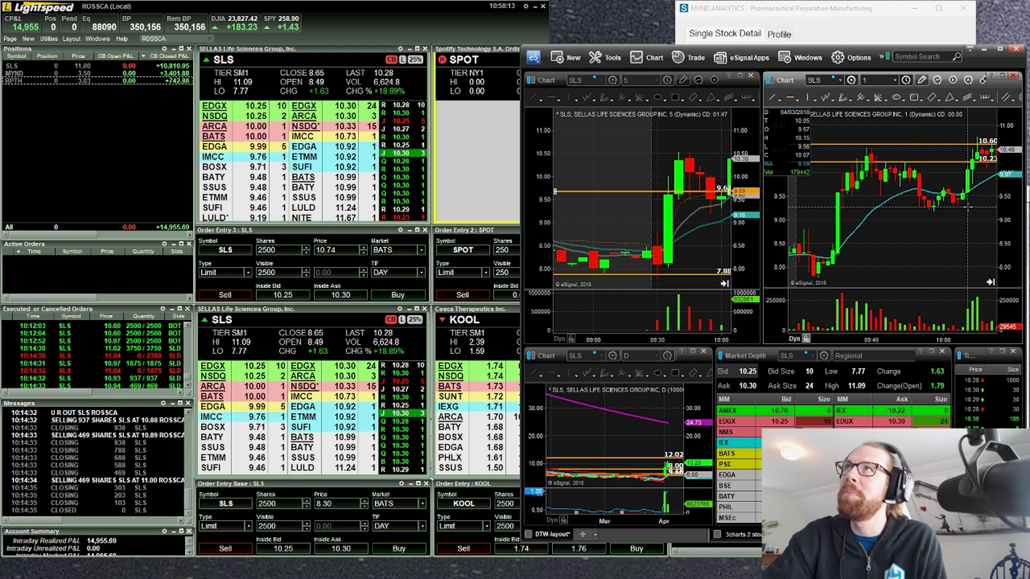
{"action": "left_click_drag", "start_coordinate": [963, 204], "coordinate": [917, 170]}
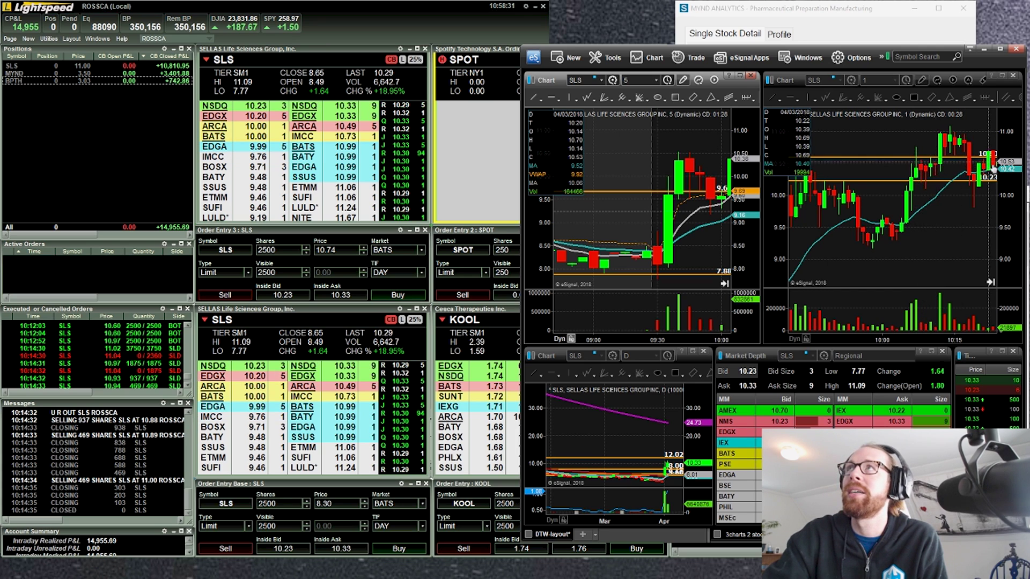
{"action": "left_click_drag", "start_coordinate": [939, 220], "coordinate": [927, 219]}
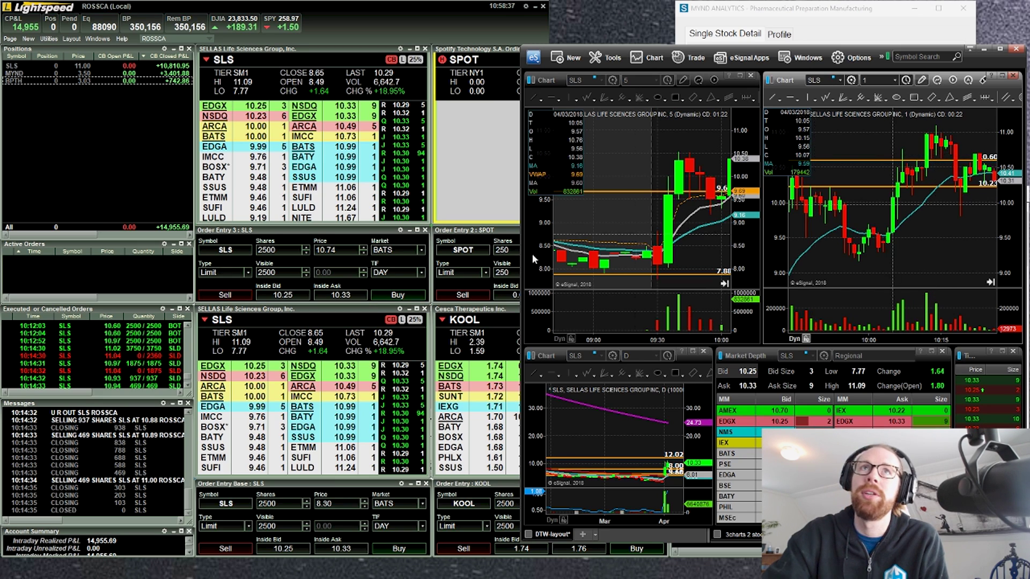
Step: Switch to Lightspeed and highlight the final 469-share SLS sale at 11.00 in the executed orders
{"action": "left_click", "coordinate": [190, 383]}
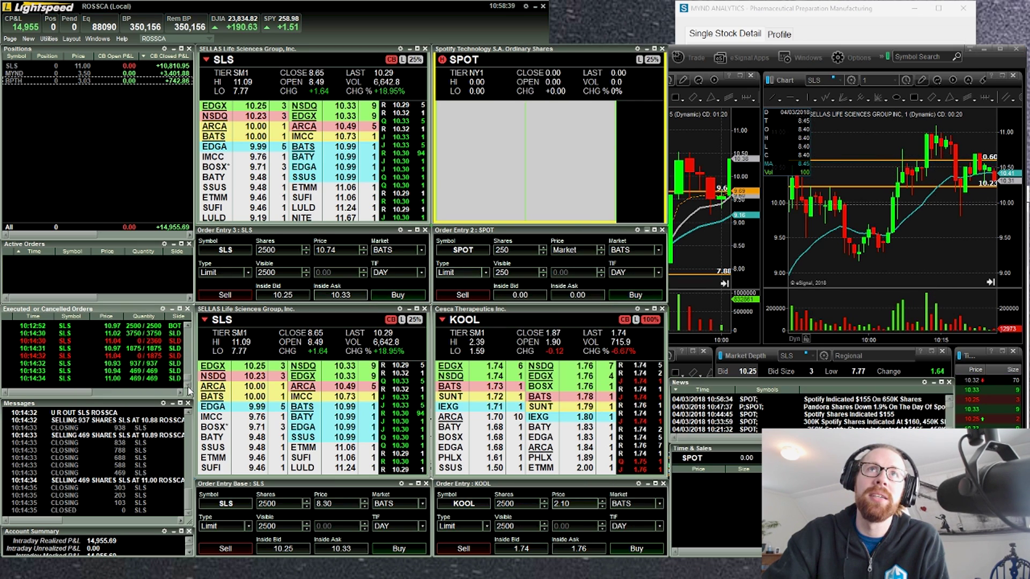
{"action": "left_click", "coordinate": [154, 379]}
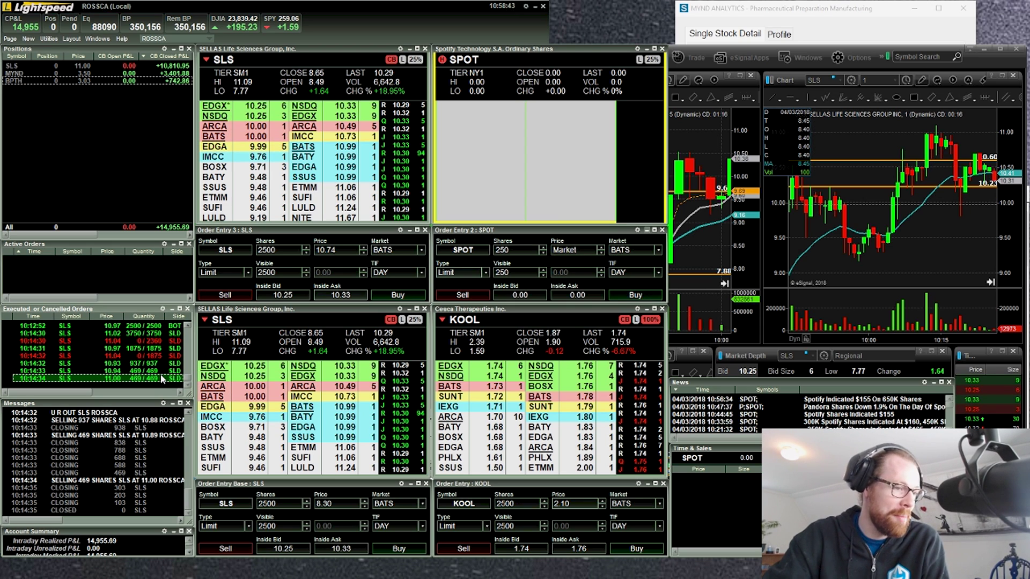
Step: Maximize the SLS 5-minute chart in eSignal and mark the surges around 09:35 and 10:10 with ellipses
{"action": "left_click", "coordinate": [742, 180]}
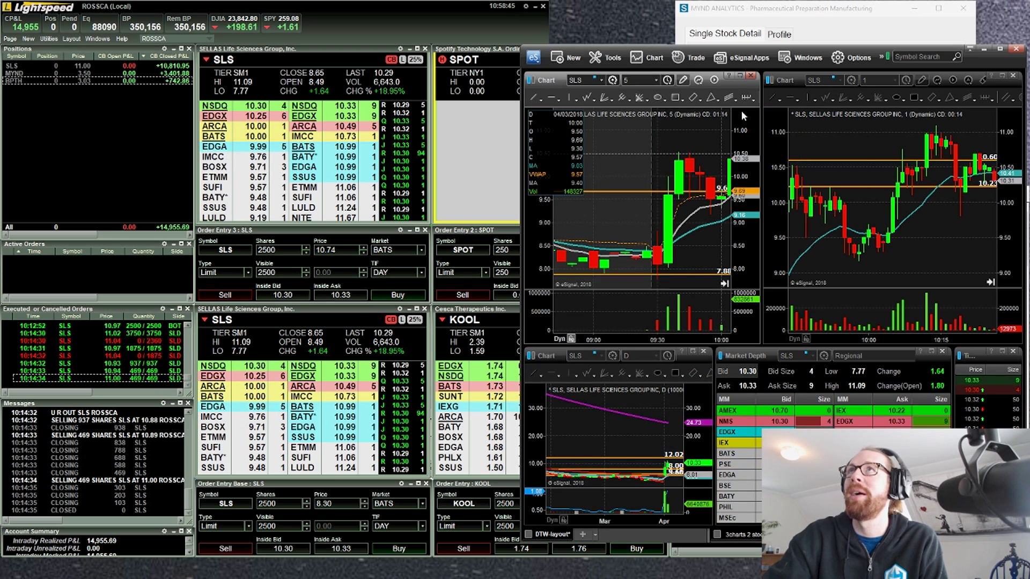
{"action": "left_click", "coordinate": [740, 76]}
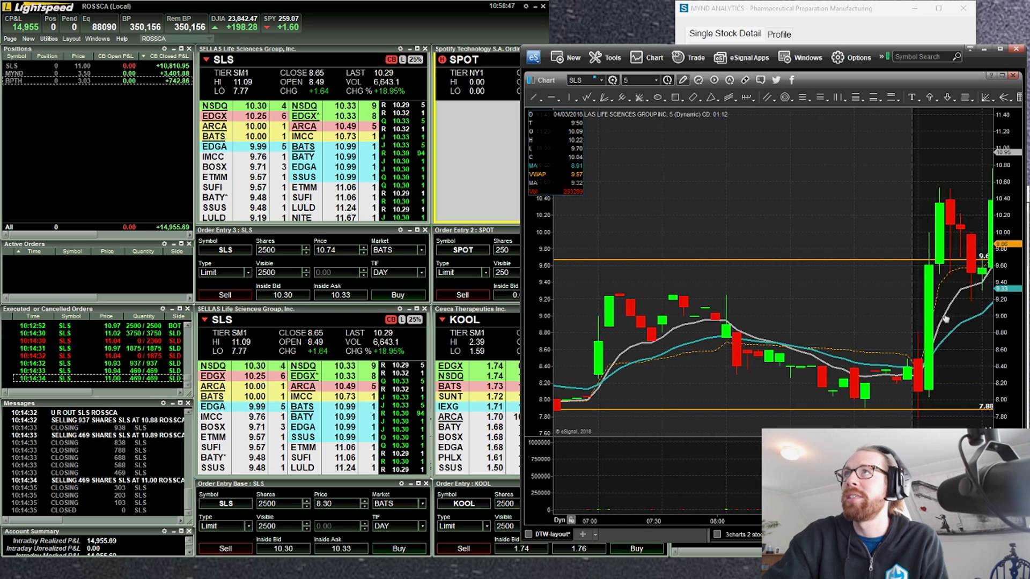
{"action": "left_click", "coordinate": [659, 97]}
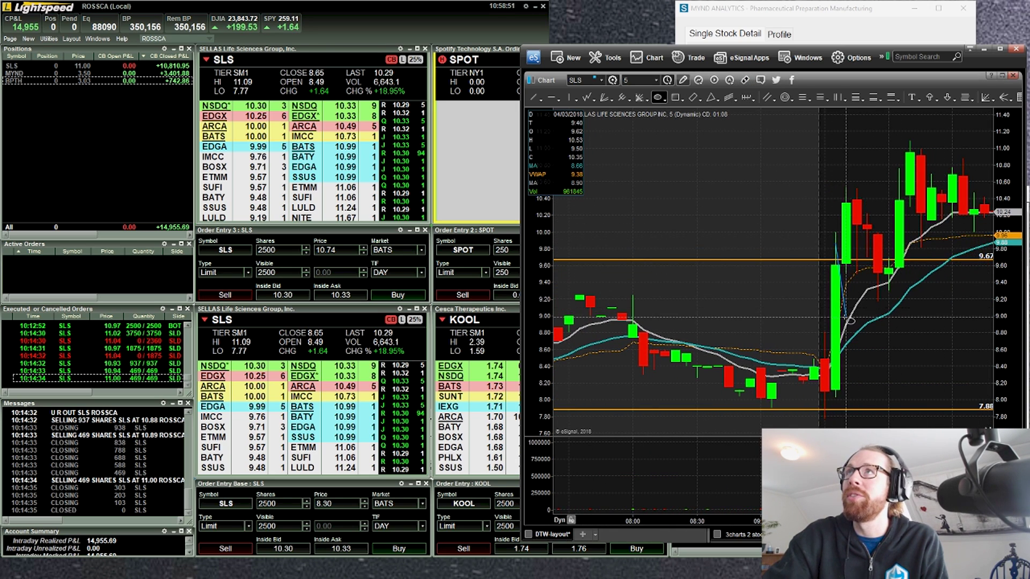
{"action": "left_click_drag", "start_coordinate": [837, 323], "coordinate": [834, 322]}
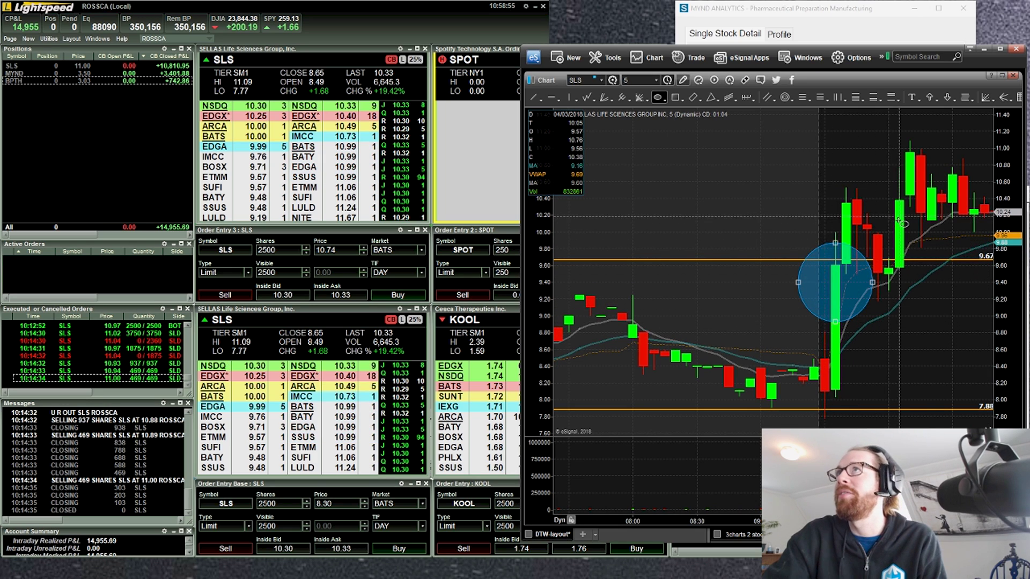
{"action": "left_click_drag", "start_coordinate": [912, 172], "coordinate": [889, 214]}
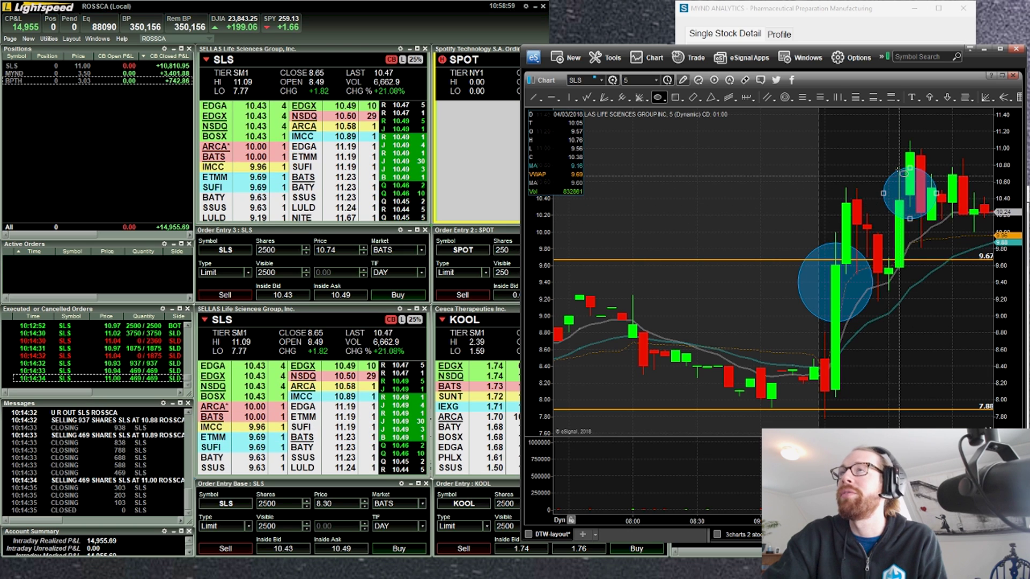
{"action": "key", "text": "Escape"}
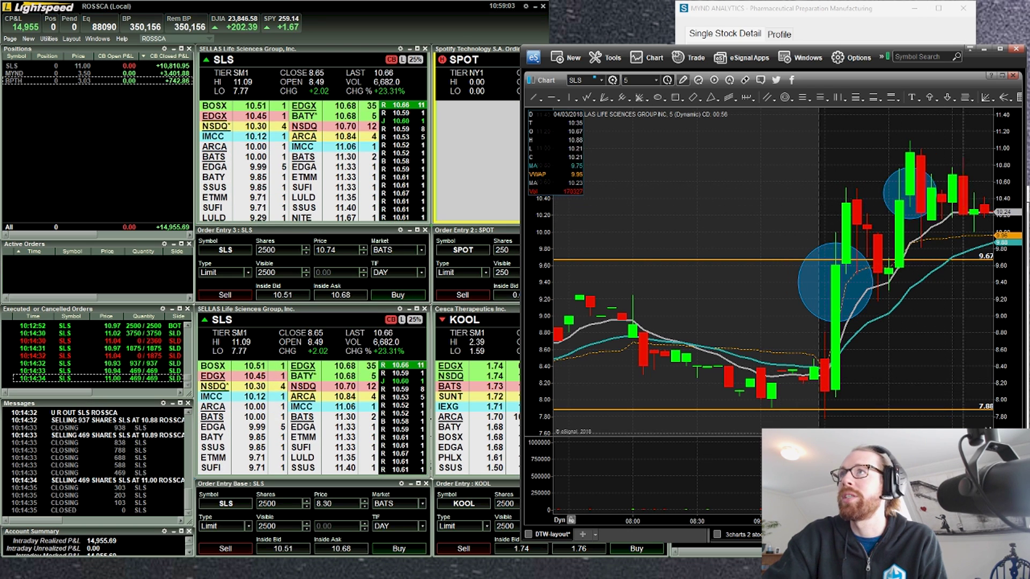
Step: Compress the time and price scales of the maximized SLS chart to show the move from 06:00 onward
{"action": "left_click", "coordinate": [989, 431]}
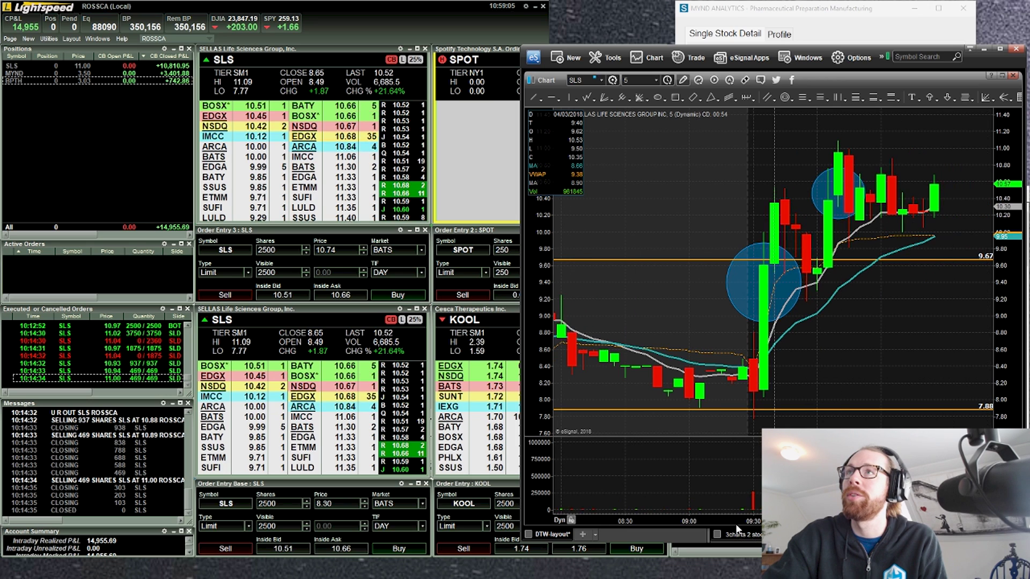
{"action": "left_click_drag", "start_coordinate": [765, 520], "coordinate": [805, 521]}
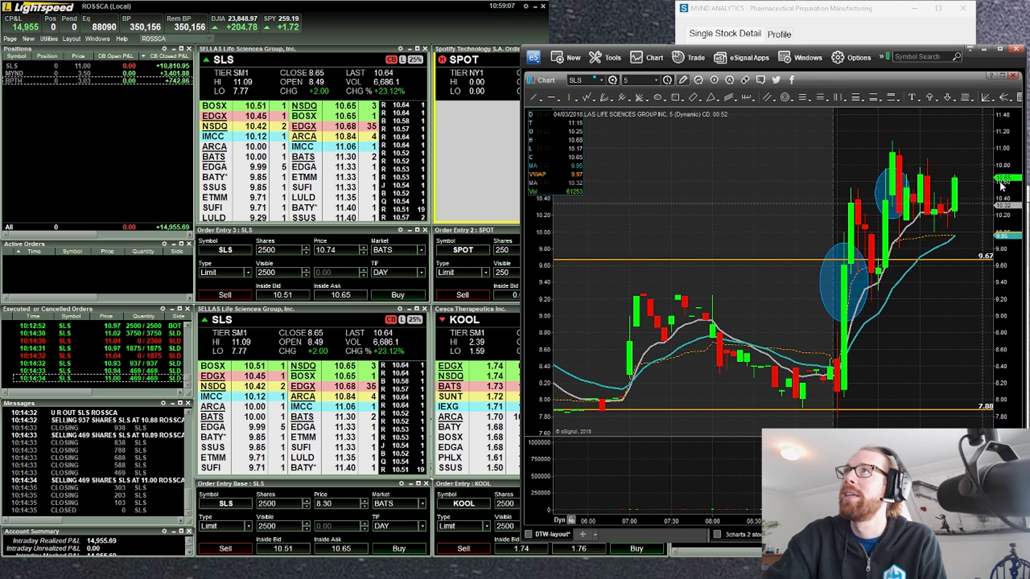
{"action": "left_click_drag", "start_coordinate": [1007, 201], "coordinate": [1010, 254]}
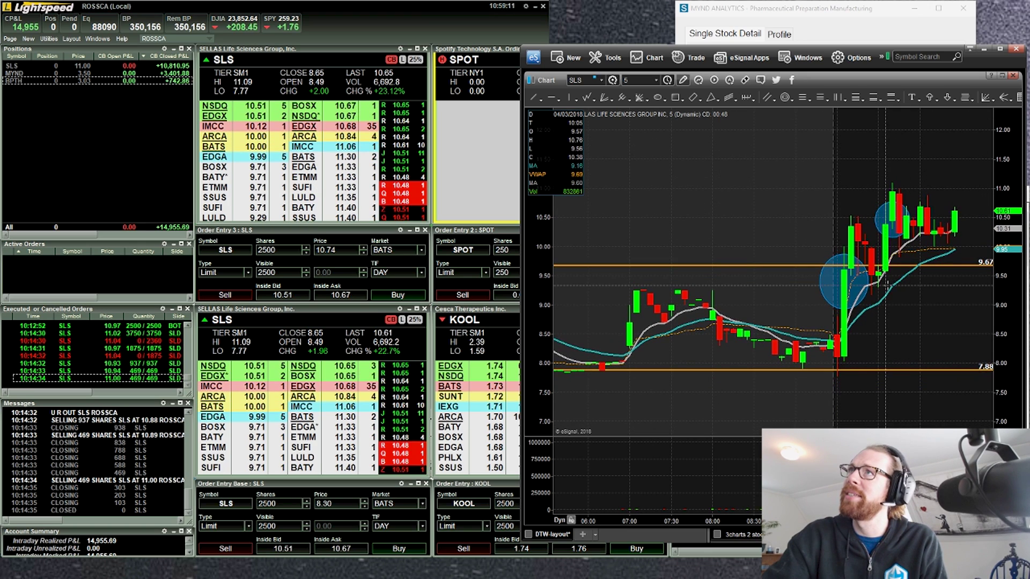
Step: Remove both ellipse markings from the maximized SLS 5-minute chart
{"action": "right_click", "coordinate": [832, 262]}
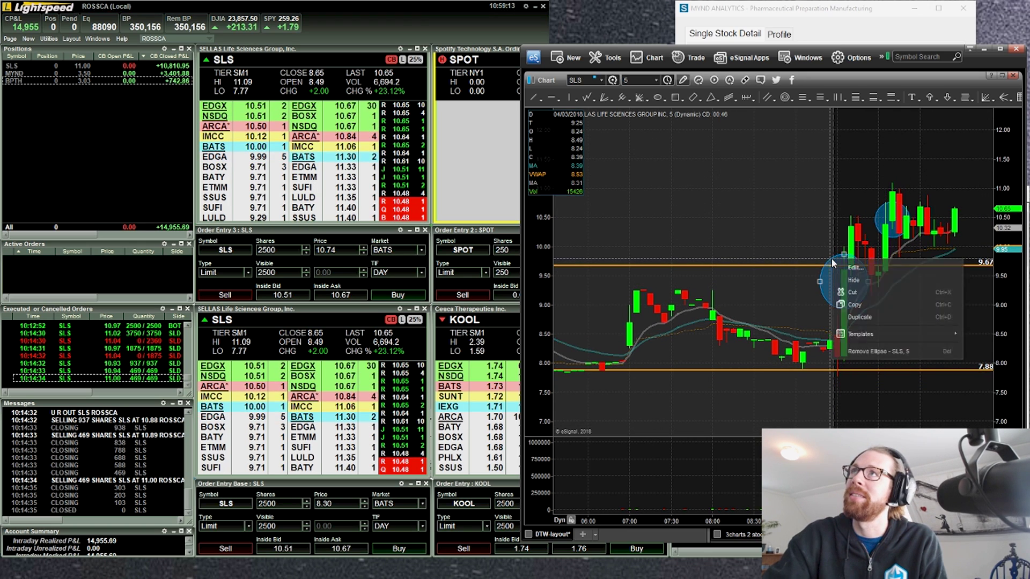
{"action": "left_click", "coordinate": [878, 352]}
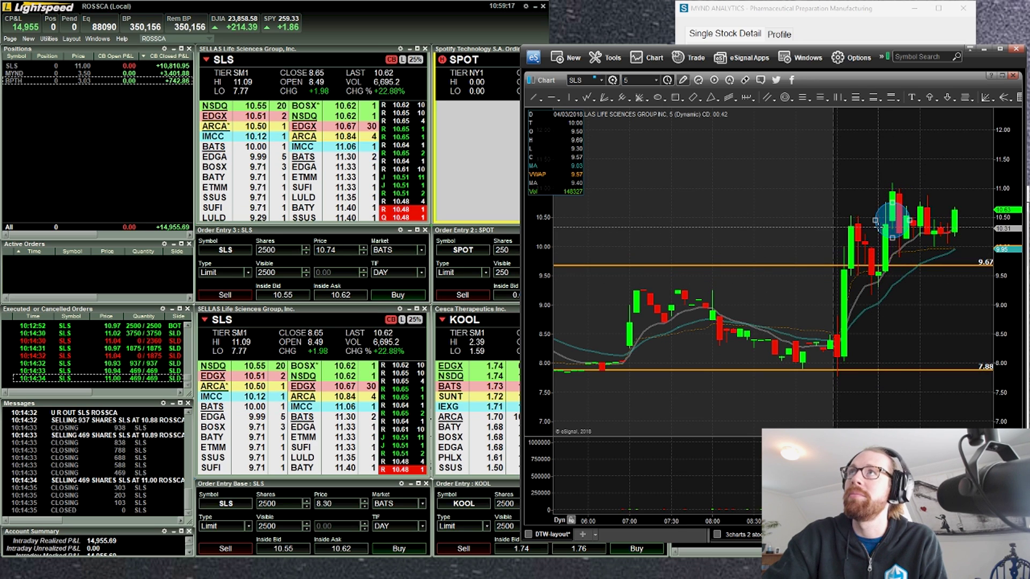
{"action": "right_click", "coordinate": [878, 232]}
{"action": "left_click", "coordinate": [911, 315]}
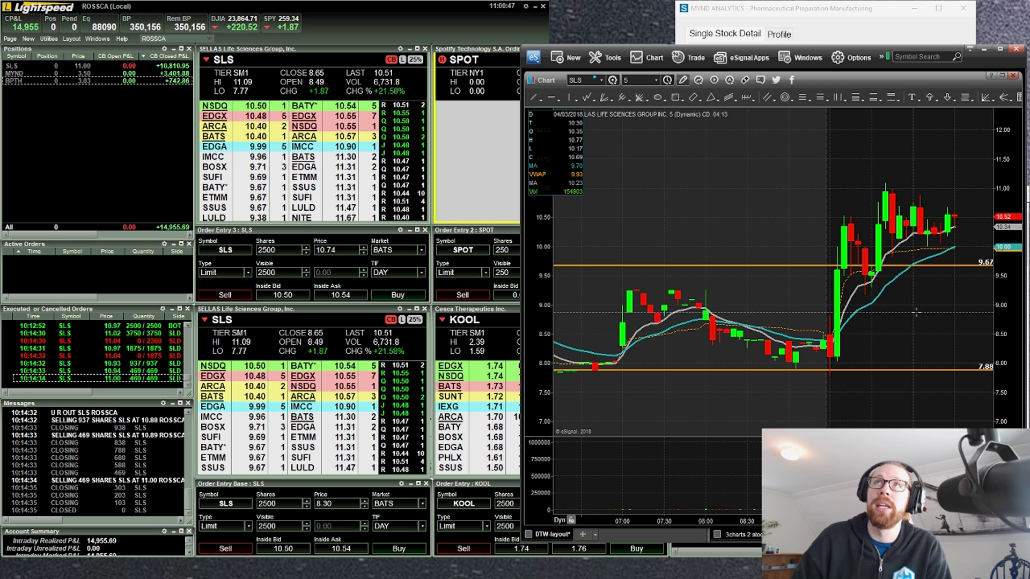
Step: Restore the maximized SLS chart to the tiled layout and widen the 5-minute chart beside the 1-minute chart
{"action": "double_click", "coordinate": [842, 82]}
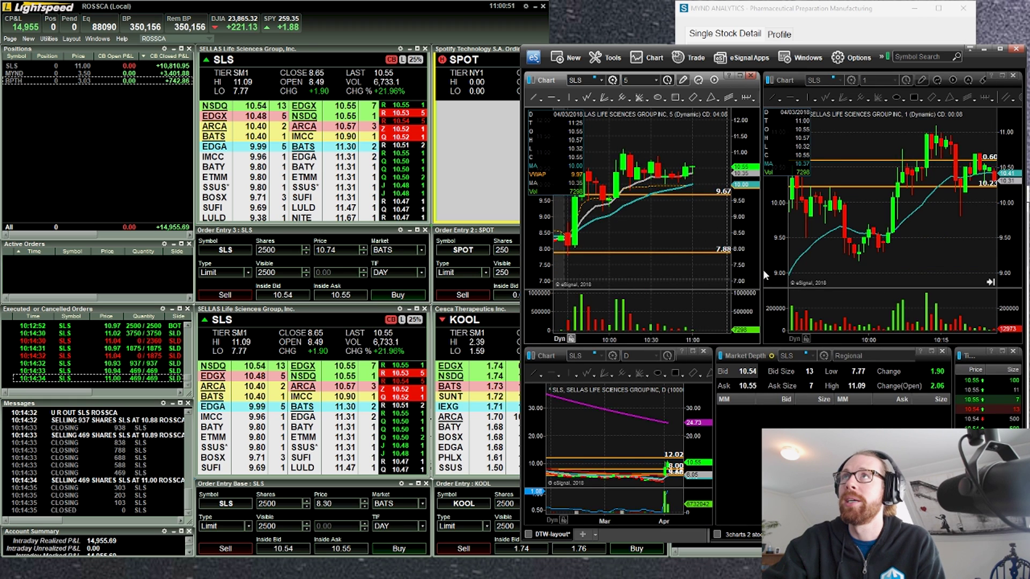
{"action": "left_click_drag", "start_coordinate": [765, 275], "coordinate": [803, 275]}
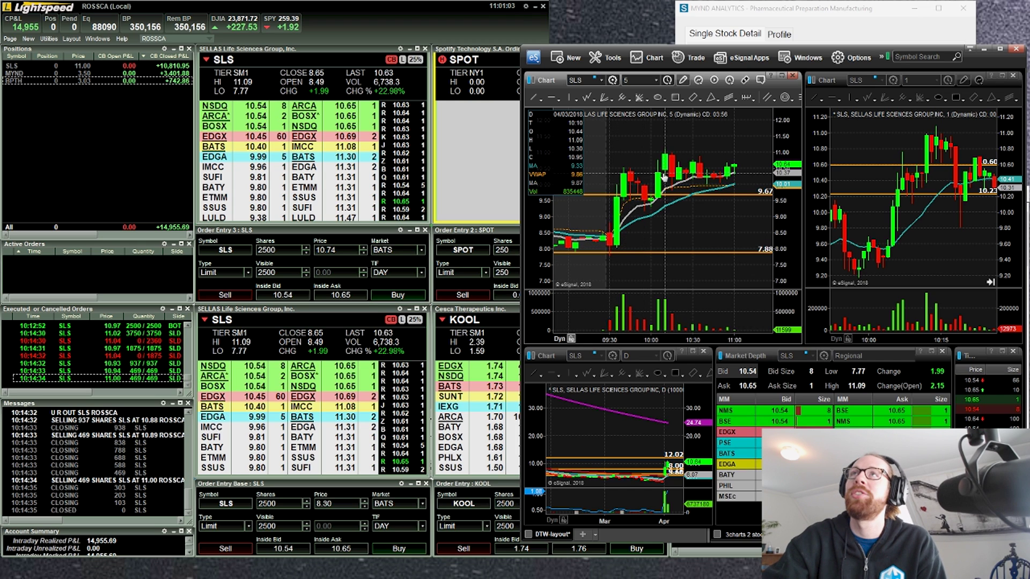
Step: Examine the 04/02/2018 SLS run and its afternoon pullback on the 5-minute chart, adjusting the time and price scales
{"action": "scroll", "coordinate": [646, 305], "scroll_direction": "down", "scroll_amount": 2}
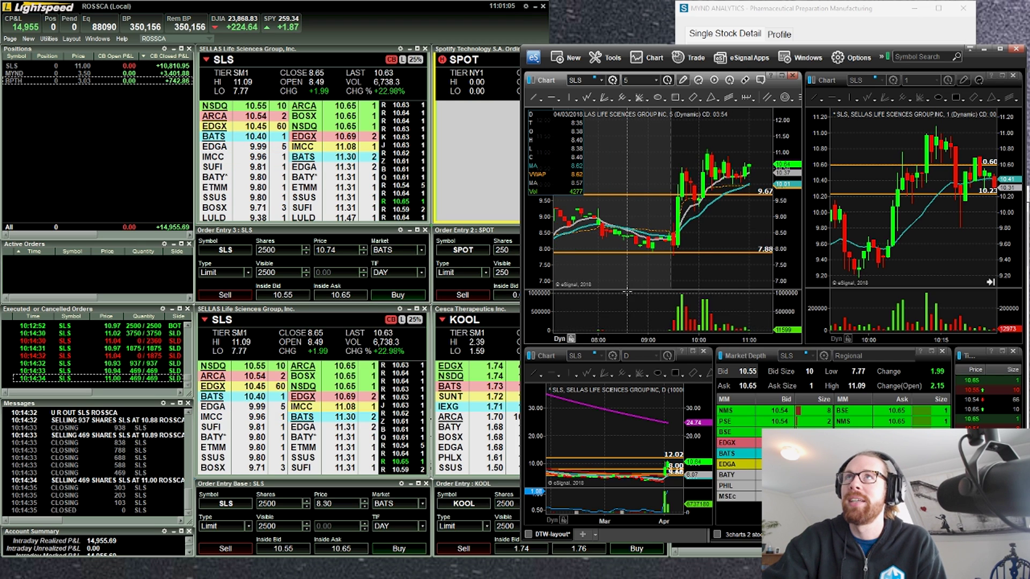
{"action": "left_click_drag", "start_coordinate": [628, 254], "coordinate": [985, 257]}
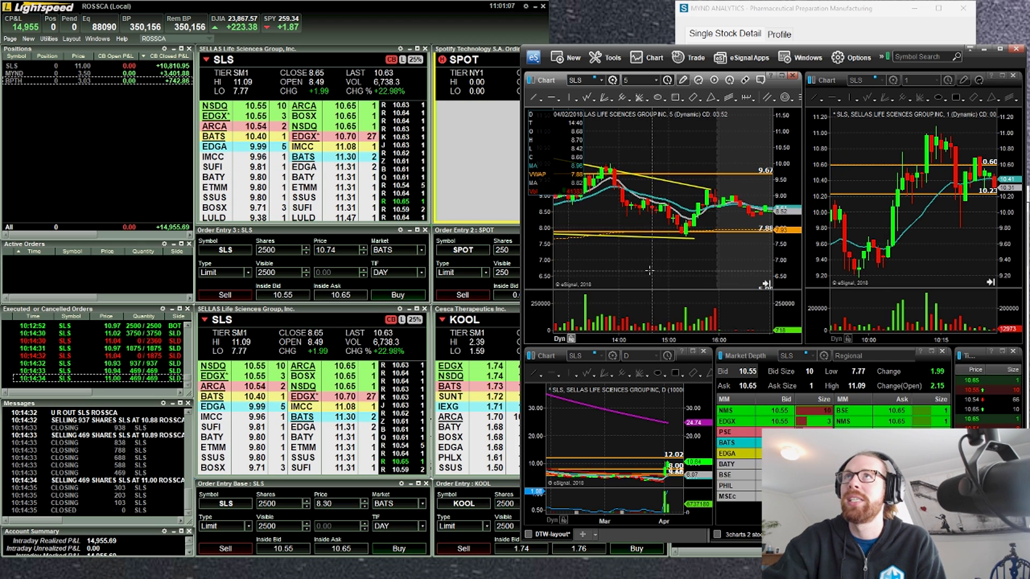
{"action": "left_click_drag", "start_coordinate": [649, 269], "coordinate": [891, 257]}
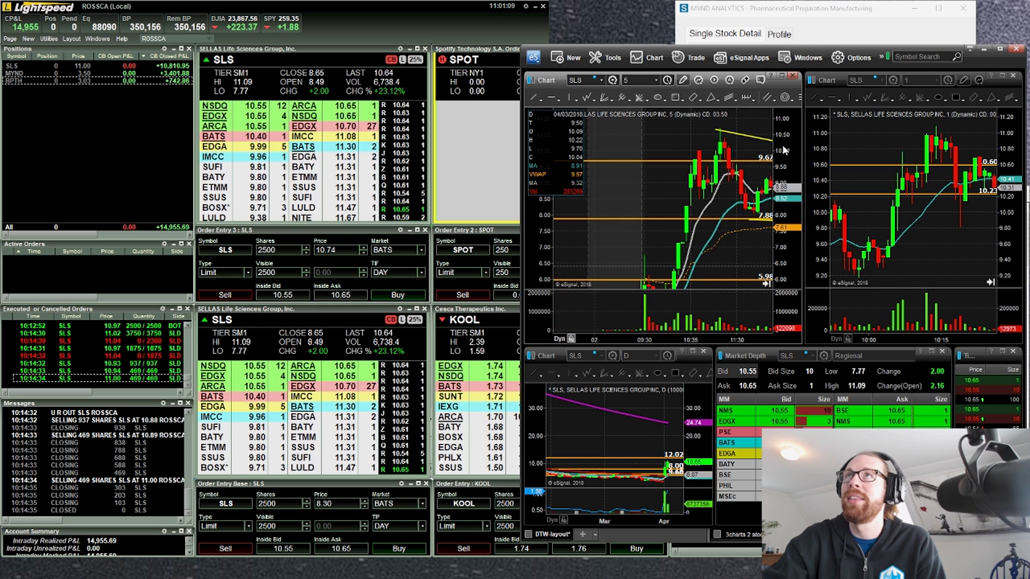
{"action": "left_click_drag", "start_coordinate": [783, 140], "coordinate": [782, 183]}
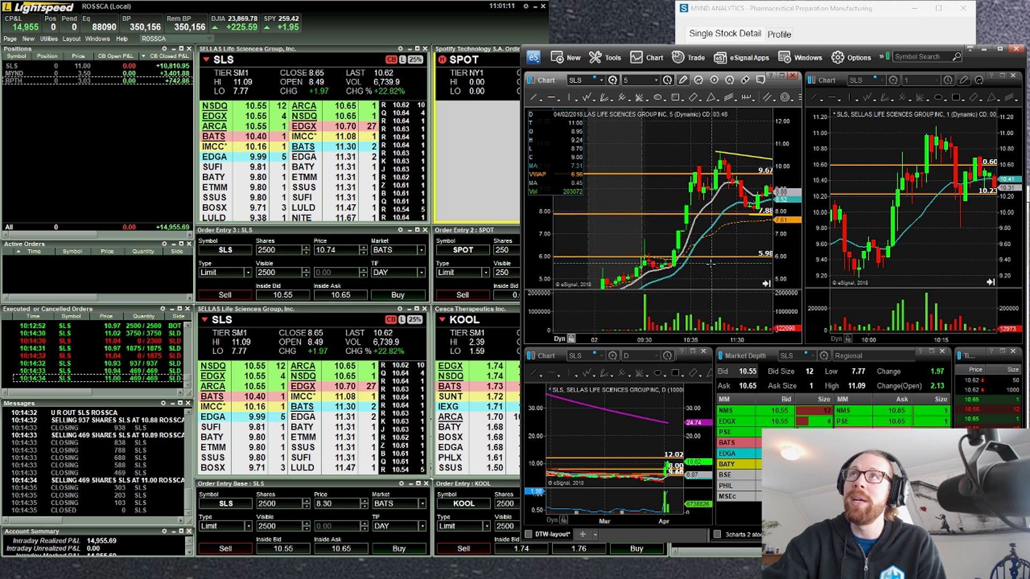
{"action": "left_click_drag", "start_coordinate": [645, 263], "coordinate": [647, 235]}
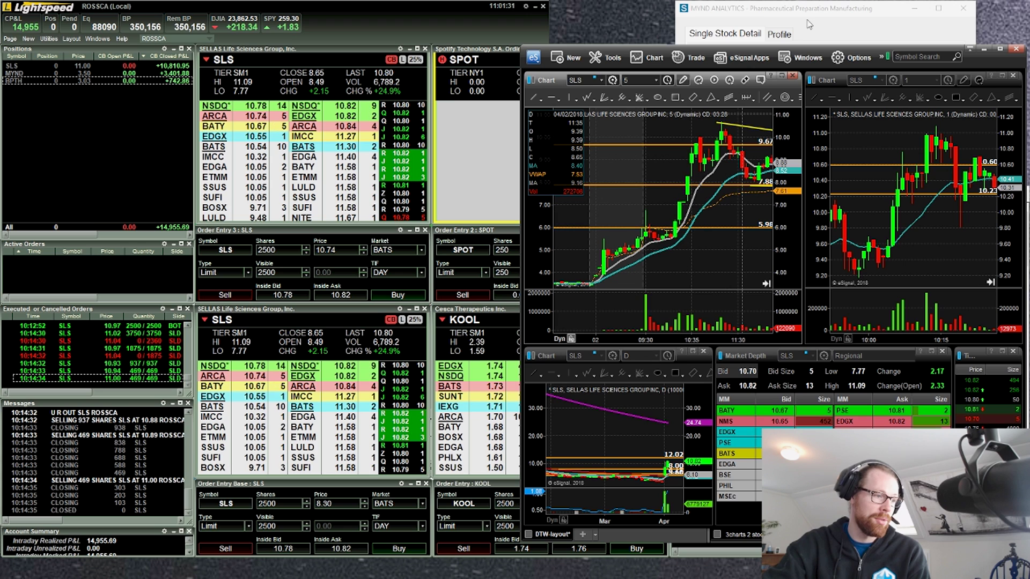
{"action": "left_click_drag", "start_coordinate": [731, 200], "coordinate": [643, 241]}
{"action": "left_click_drag", "start_coordinate": [797, 198], "coordinate": [683, 219]}
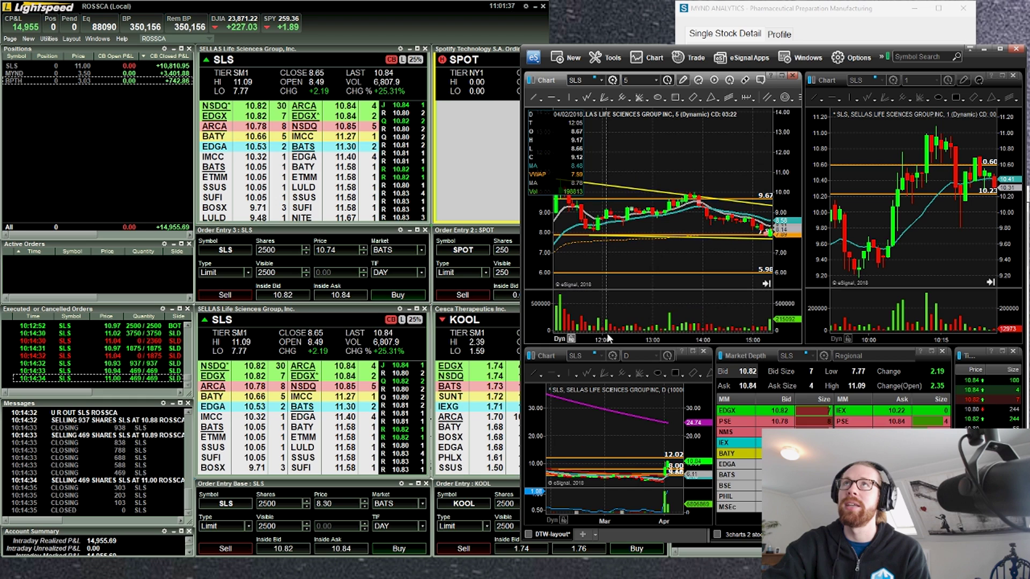
{"action": "scroll", "coordinate": [733, 249], "scroll_direction": "down", "scroll_amount": 5}
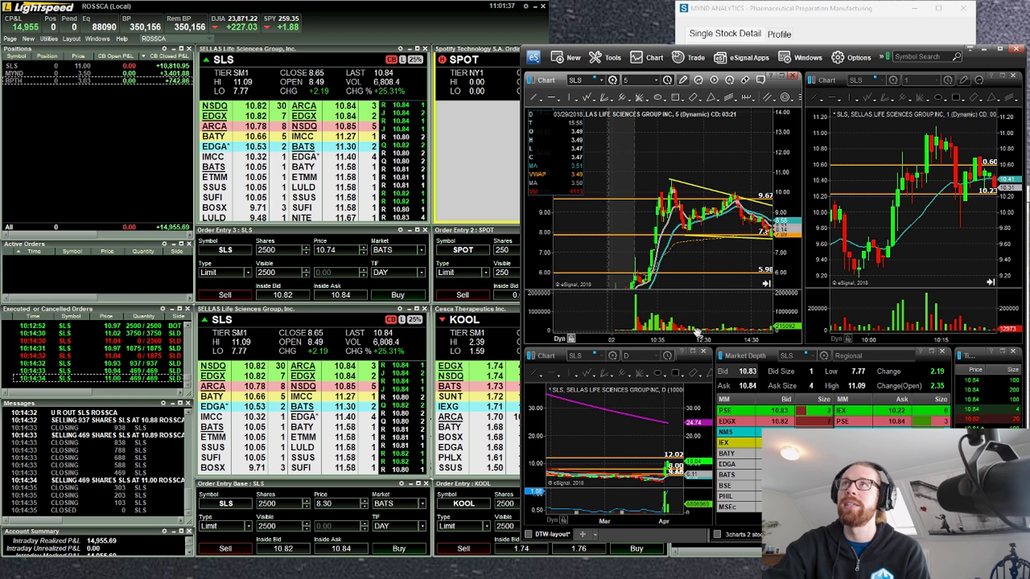
Step: Return the SLS 5-minute chart to the latest bars and frame the 04/03/2018 morning breakout
{"action": "left_click", "coordinate": [766, 283]}
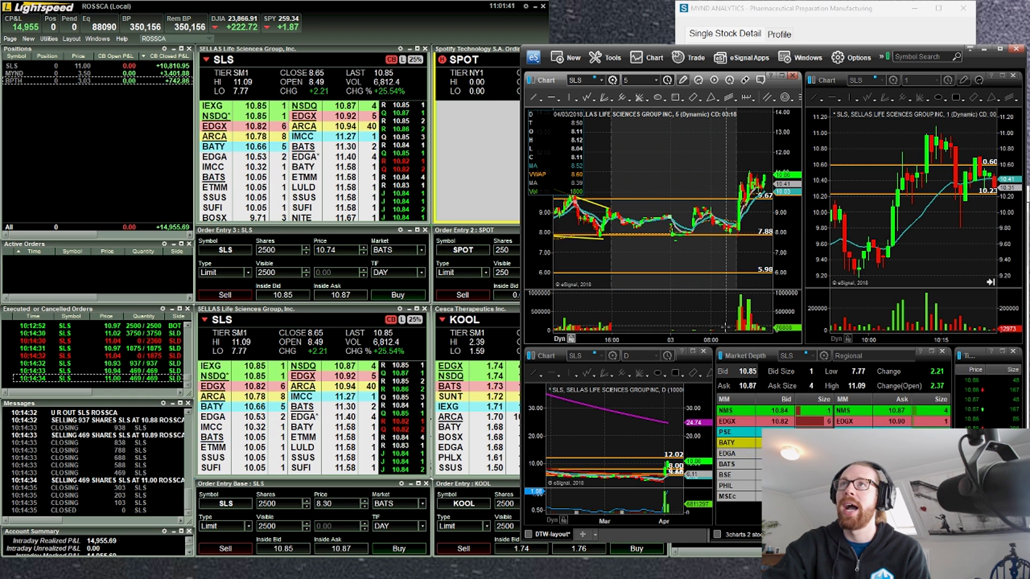
{"action": "left_click_drag", "start_coordinate": [725, 331], "coordinate": [678, 331]}
{"action": "scroll", "coordinate": [678, 332], "scroll_direction": "up", "scroll_amount": 1}
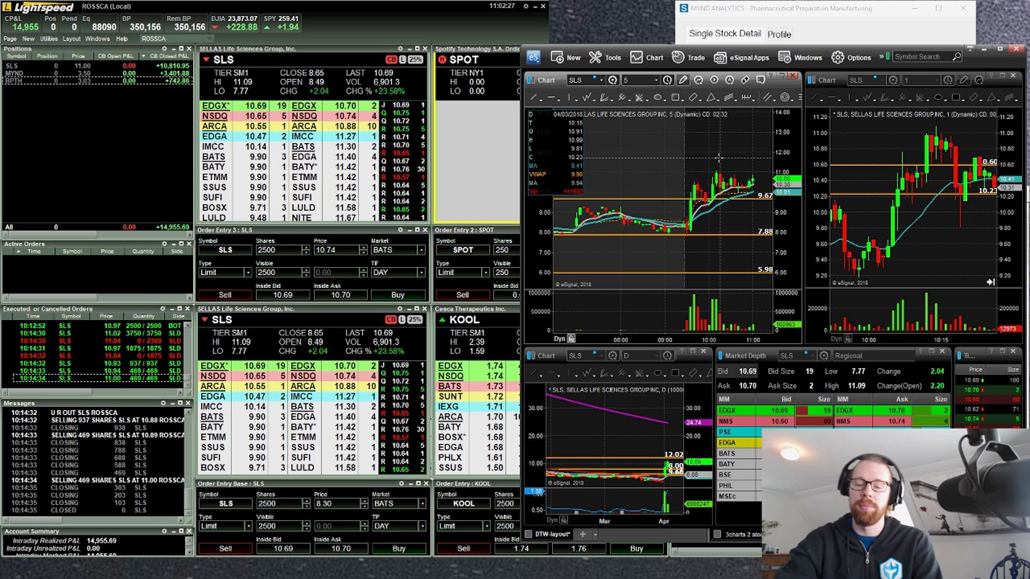
Step: Load the symbol MYND in the linked charts and market depth windows
{"action": "type", "text": "S"}
{"action": "key", "text": "Return"}
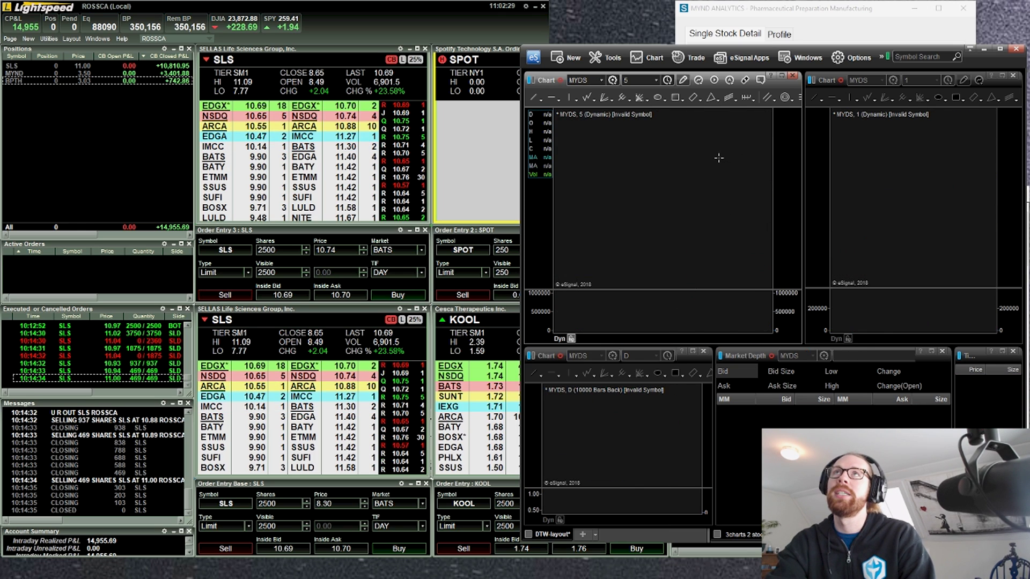
{"action": "type", "text": "MYND"}
{"action": "key", "text": "Return"}
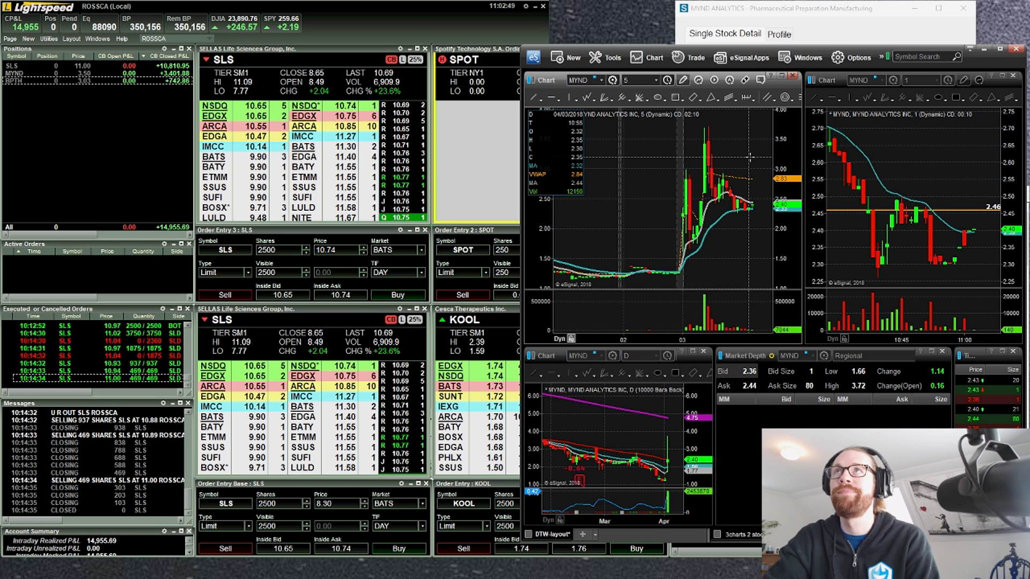
Step: Examine the MYND morning spike on the 5-minute chart, with the price scale compressed and the time scale expanded
{"action": "left_click_drag", "start_coordinate": [788, 158], "coordinate": [789, 183]}
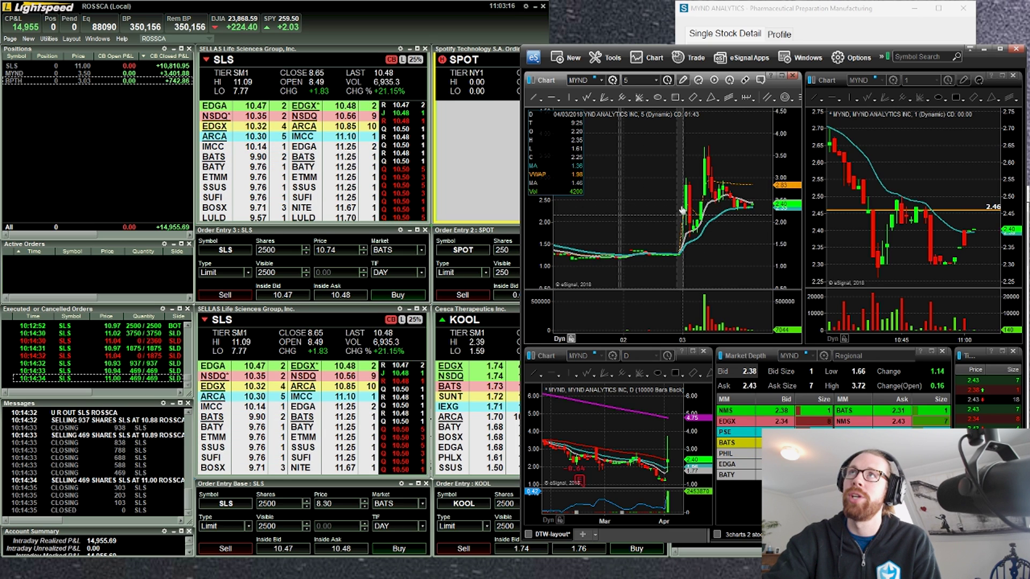
{"action": "left_click_drag", "start_coordinate": [704, 341], "coordinate": [684, 341]}
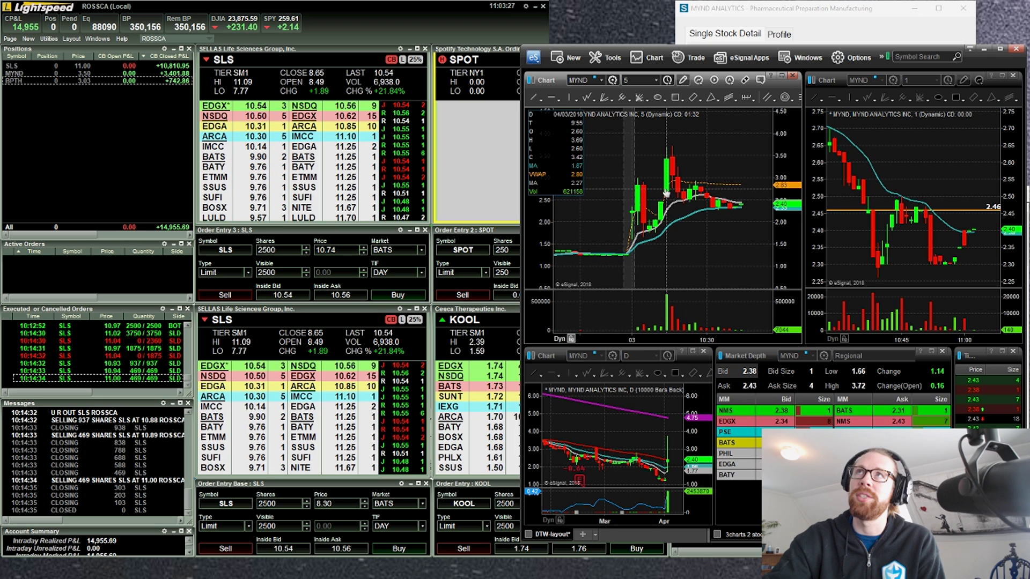
{"action": "left_click_drag", "start_coordinate": [667, 193], "coordinate": [730, 240]}
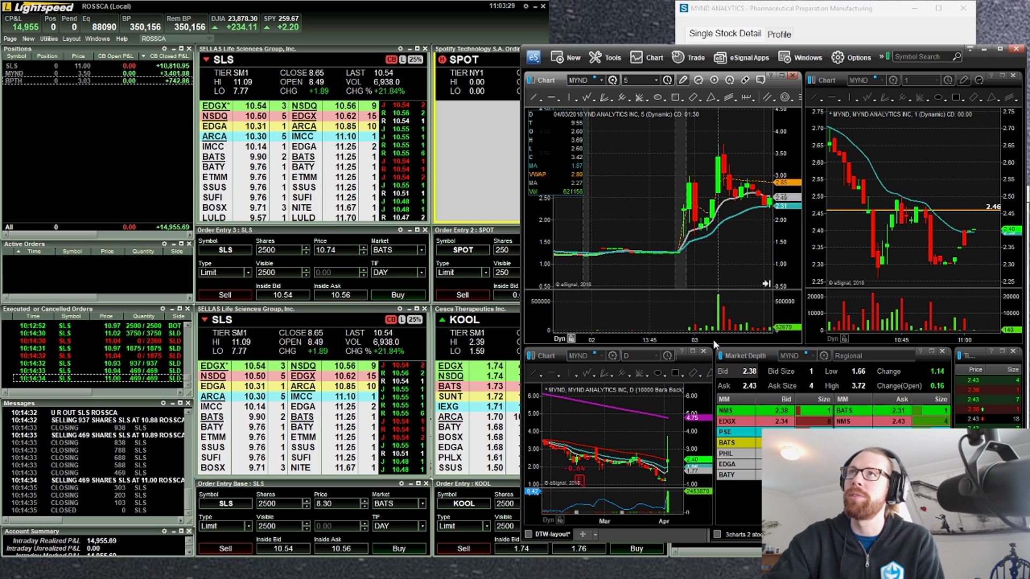
{"action": "scroll", "coordinate": [714, 343], "scroll_direction": "up", "scroll_amount": 2}
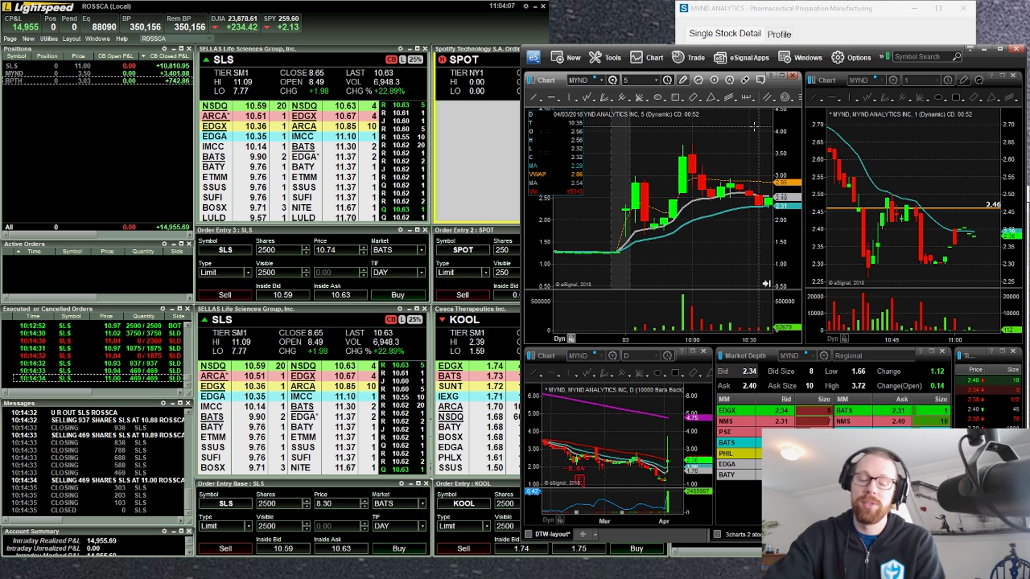
Step: Load SLS back into the linked charts and compress the 5-minute chart's time scale to include the premarket bars before 09:00
{"action": "type", "text": "SLS"}
{"action": "key", "text": "Return"}
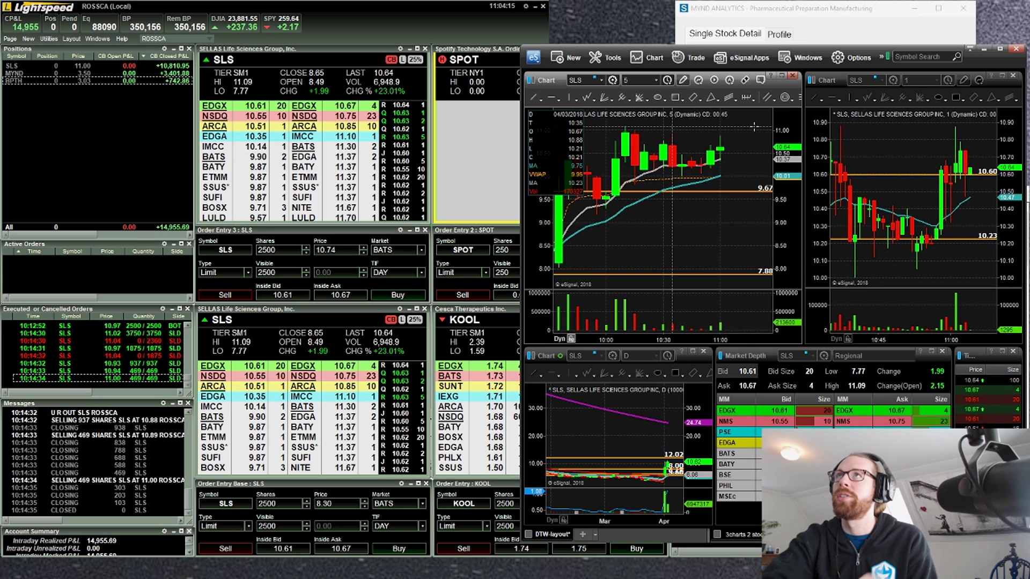
{"action": "left_click_drag", "start_coordinate": [634, 341], "coordinate": [705, 344]}
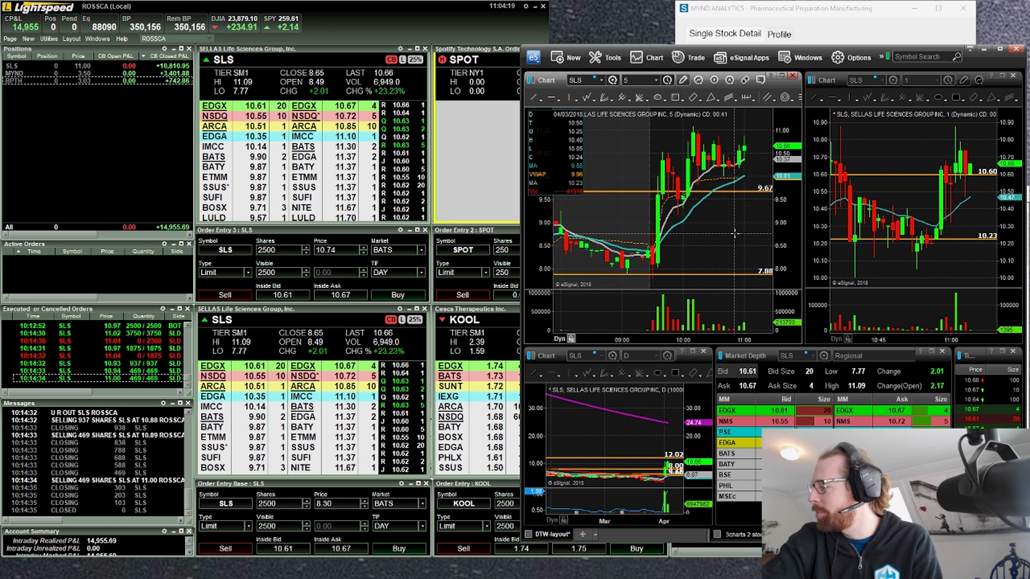